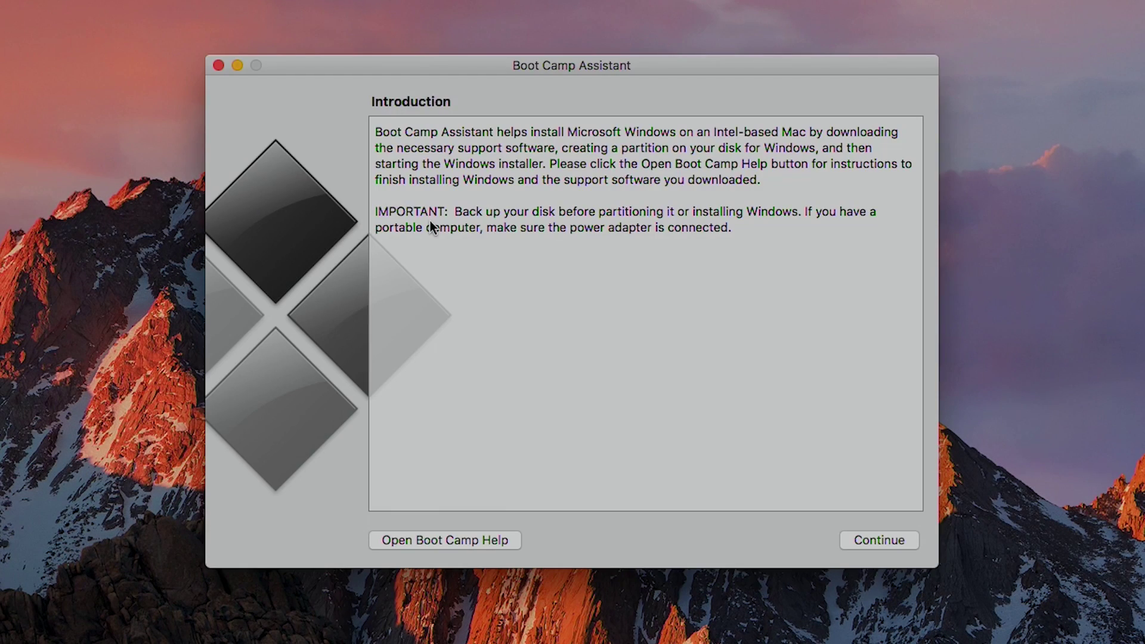
Continue past the Boot Camp Assistant Introduction page
left_click(876, 543)
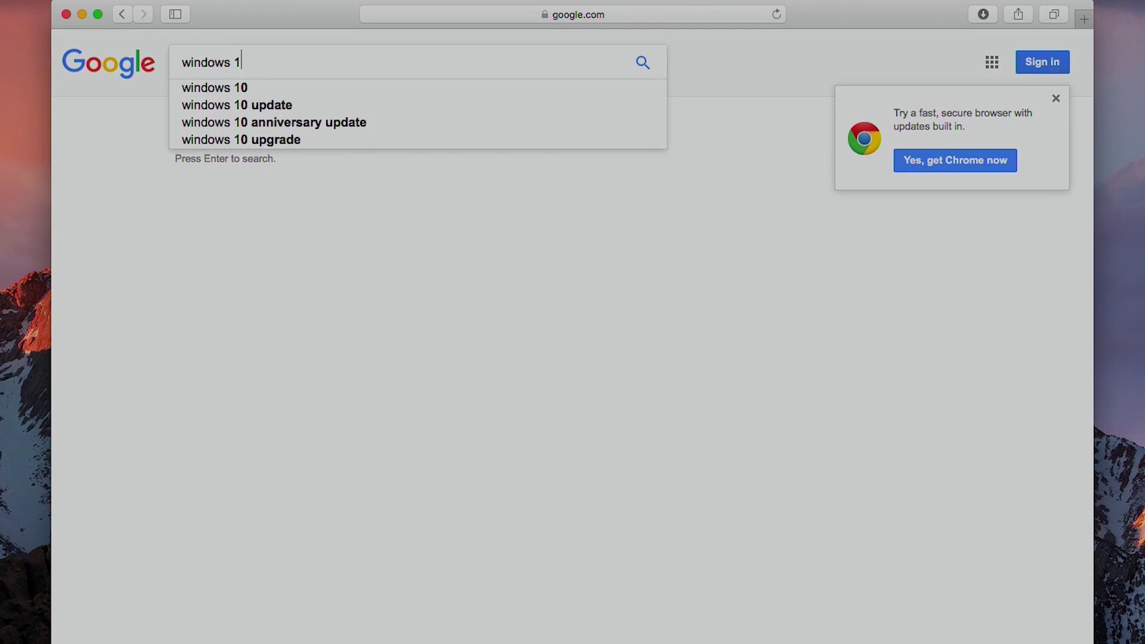
Search Google for 'windows 10 iso download'
type("so download")
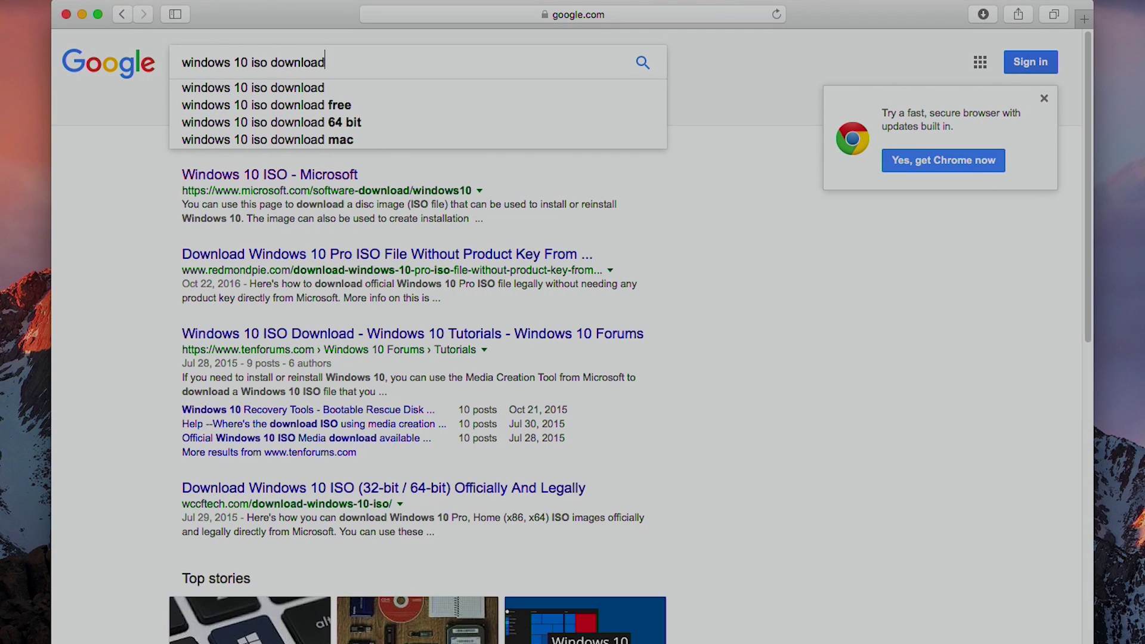
key("Return")
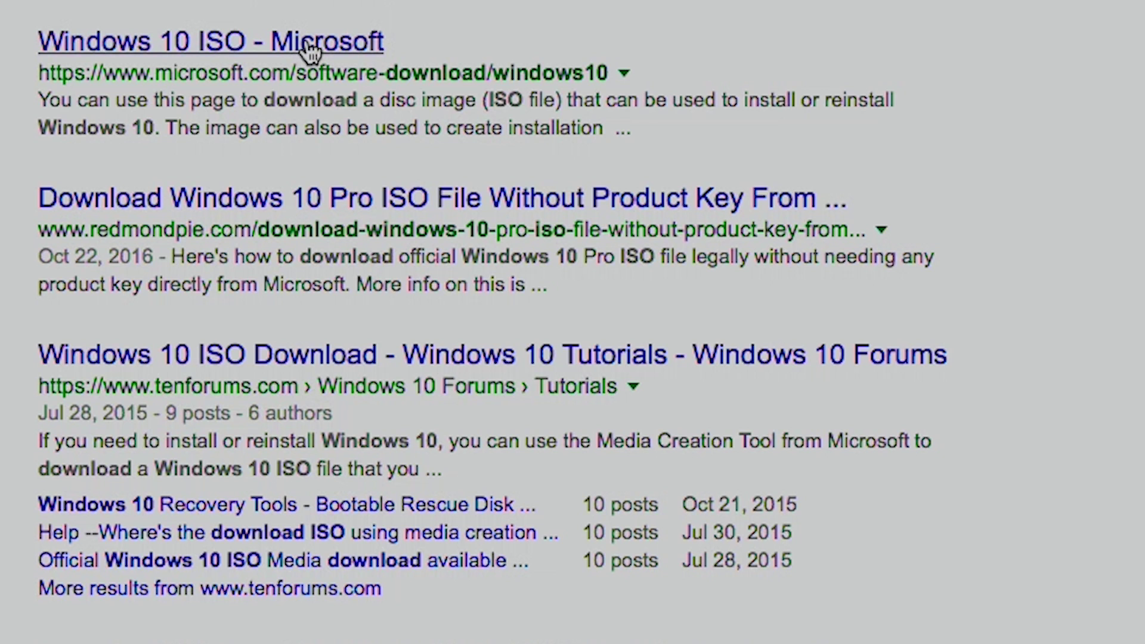
Select the Windows 10 edition on Microsoft's ISO download page
left_click(305, 37)
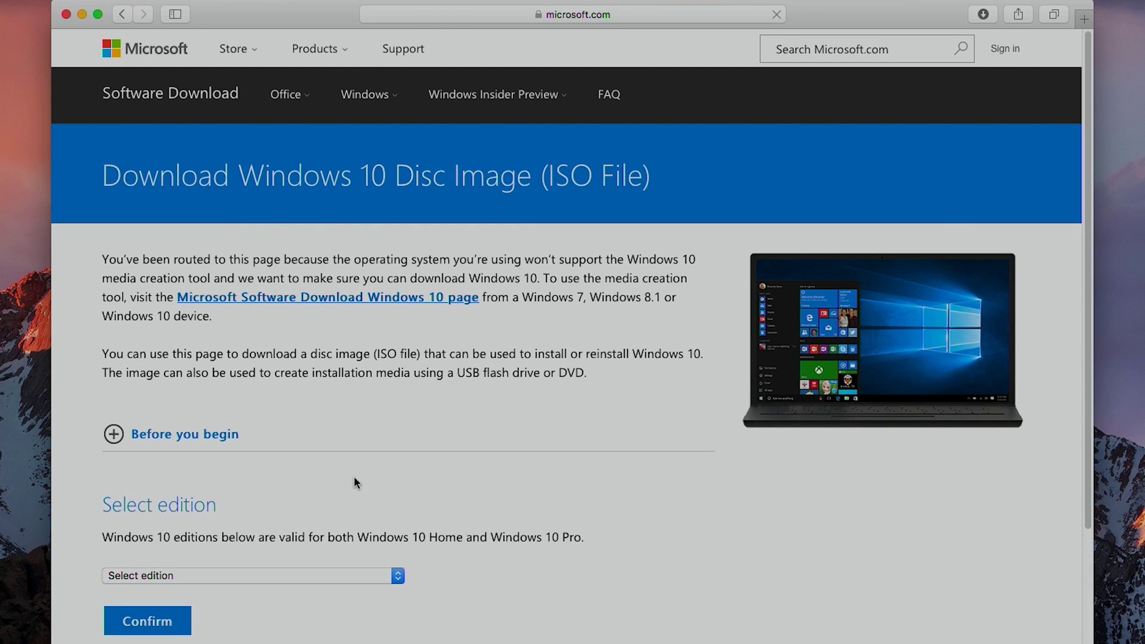
left_click(225, 574)
left_click(219, 591)
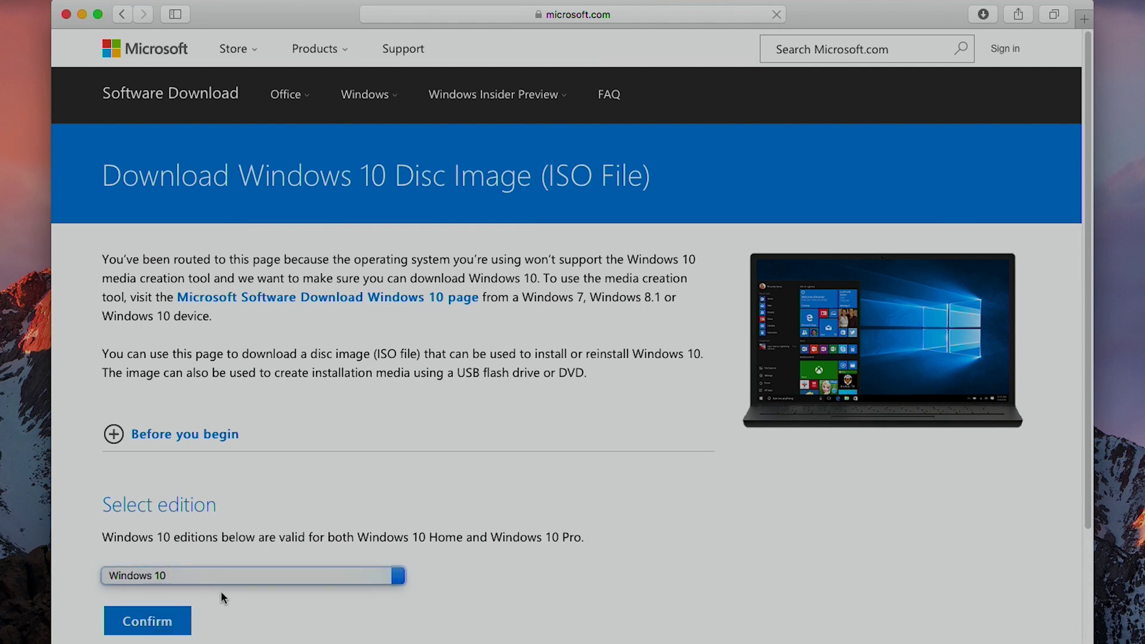
scroll(224, 593, "down", 3)
Choose English and start downloading the 64-bit Win10_1607_English_x64.iso
left_click(207, 566)
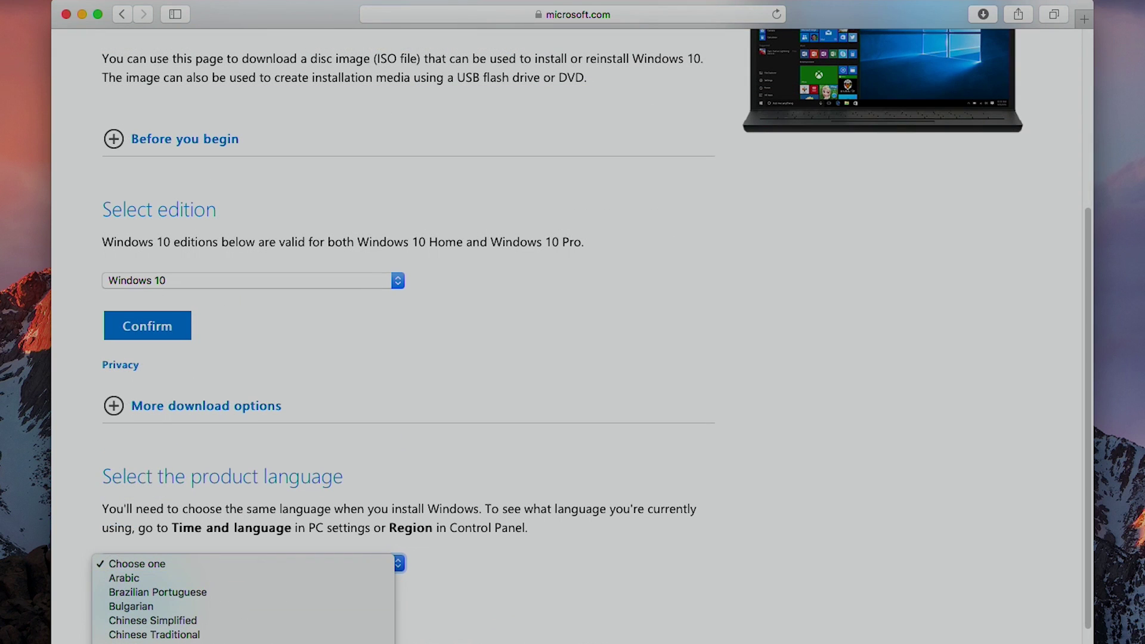
left_click(160, 633)
left_click(165, 620)
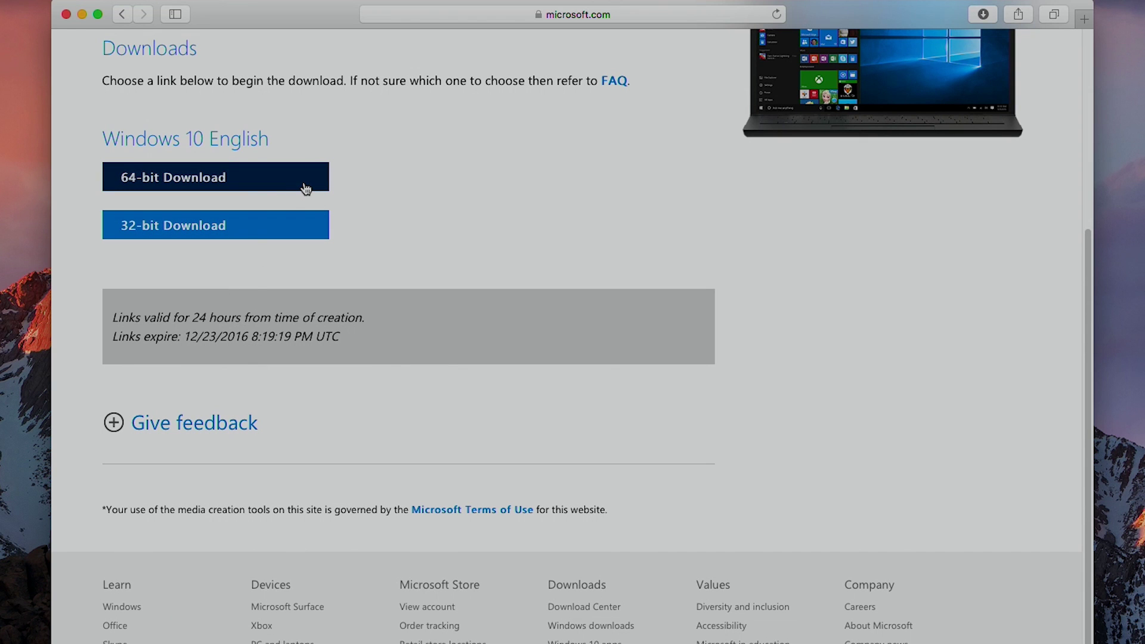
left_click(306, 189)
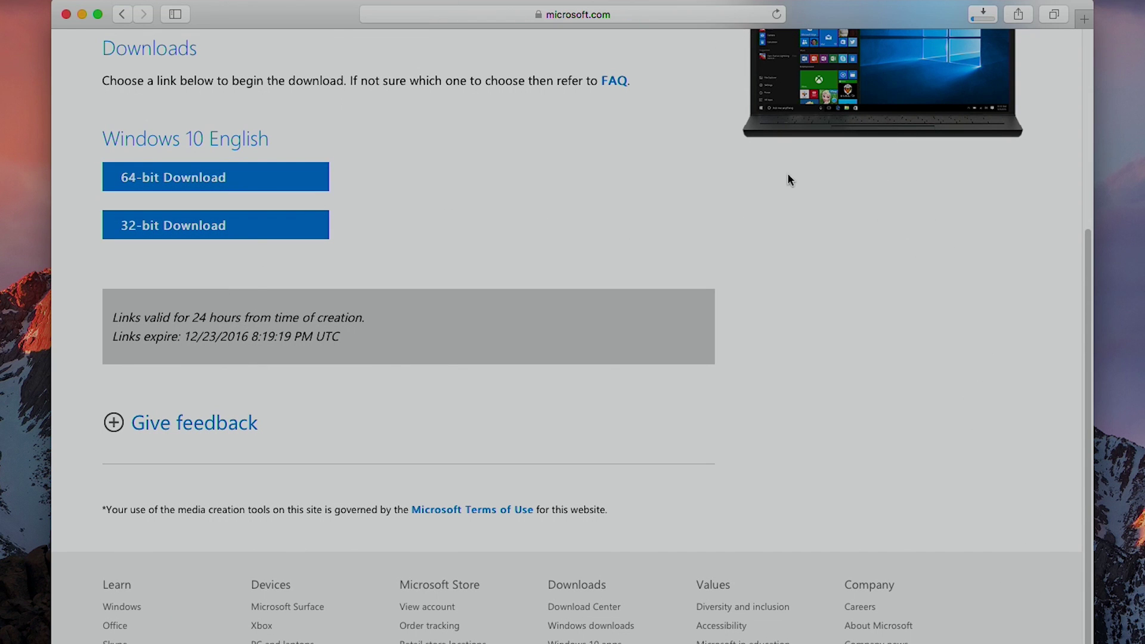
left_click(983, 14)
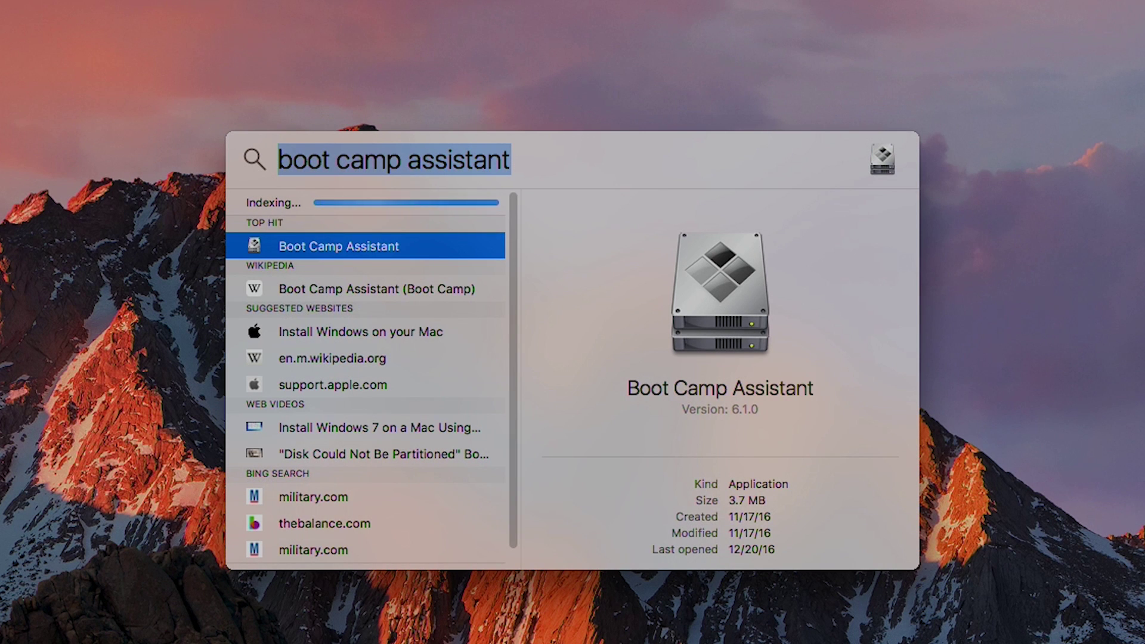
Launch Boot Camp Assistant from the Spotlight result
key("Return")
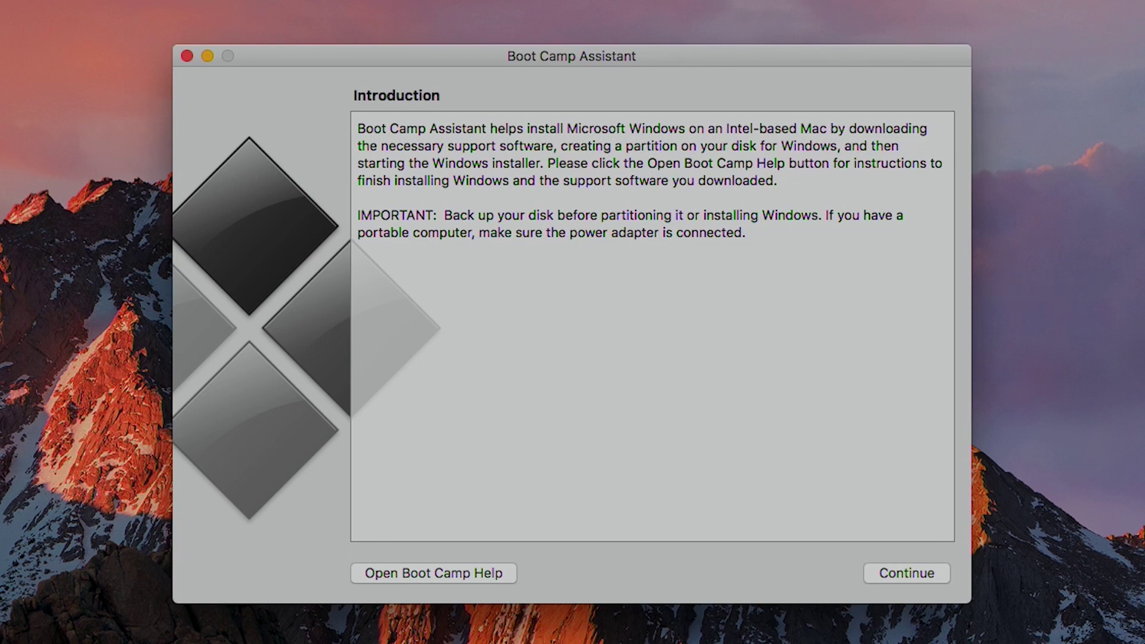
Advance to the Select Tasks page with all three Windows setup tasks ticked
left_click(886, 579)
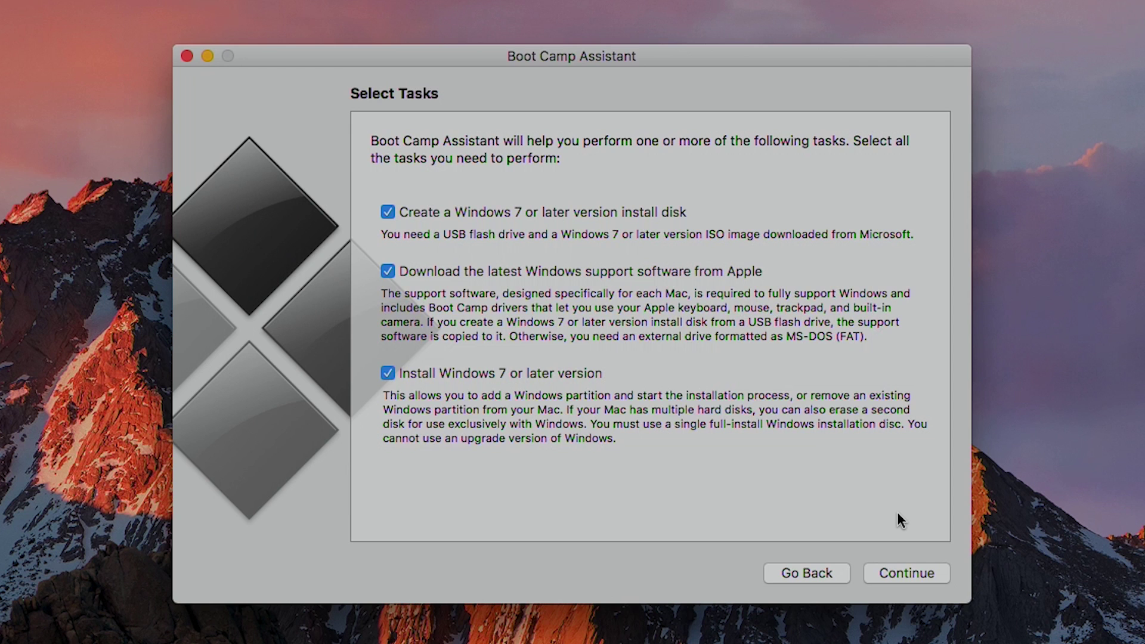
Set Win10_1607_English_x64.iso from Downloads as the ISO image and continue
left_click(904, 574)
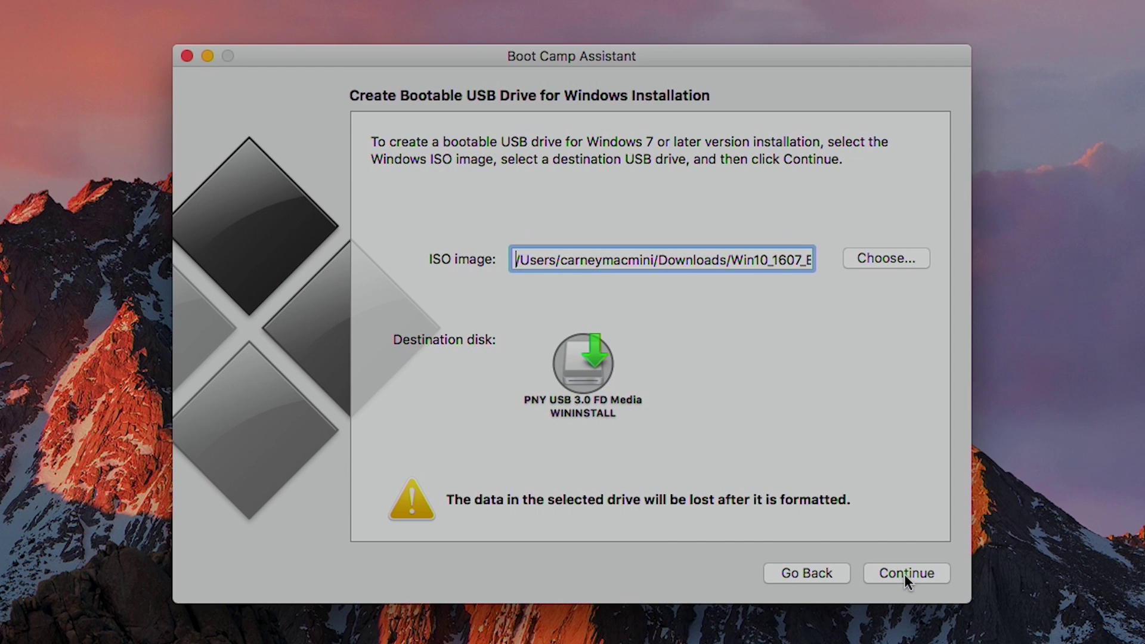
left_click(905, 261)
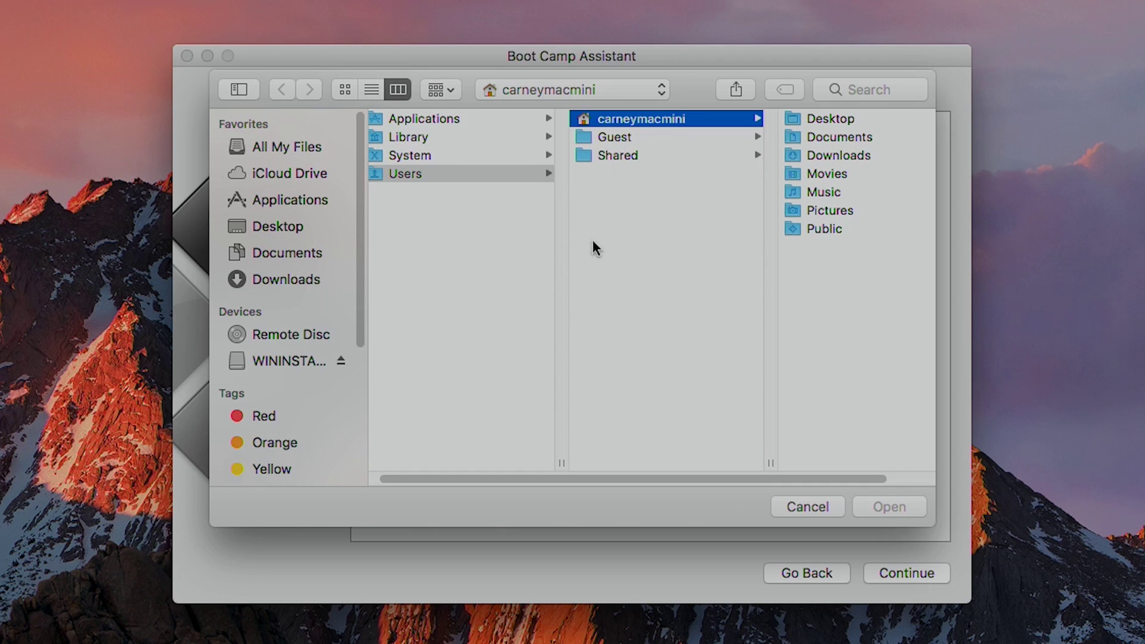
left_click(282, 285)
left_click(460, 125)
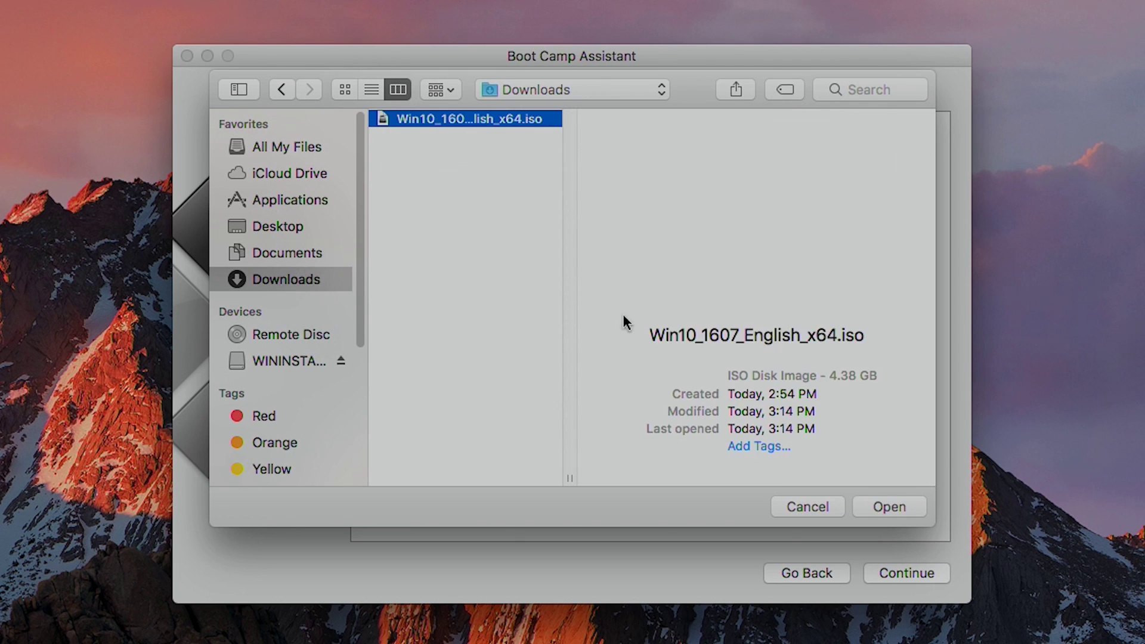
left_click(875, 501)
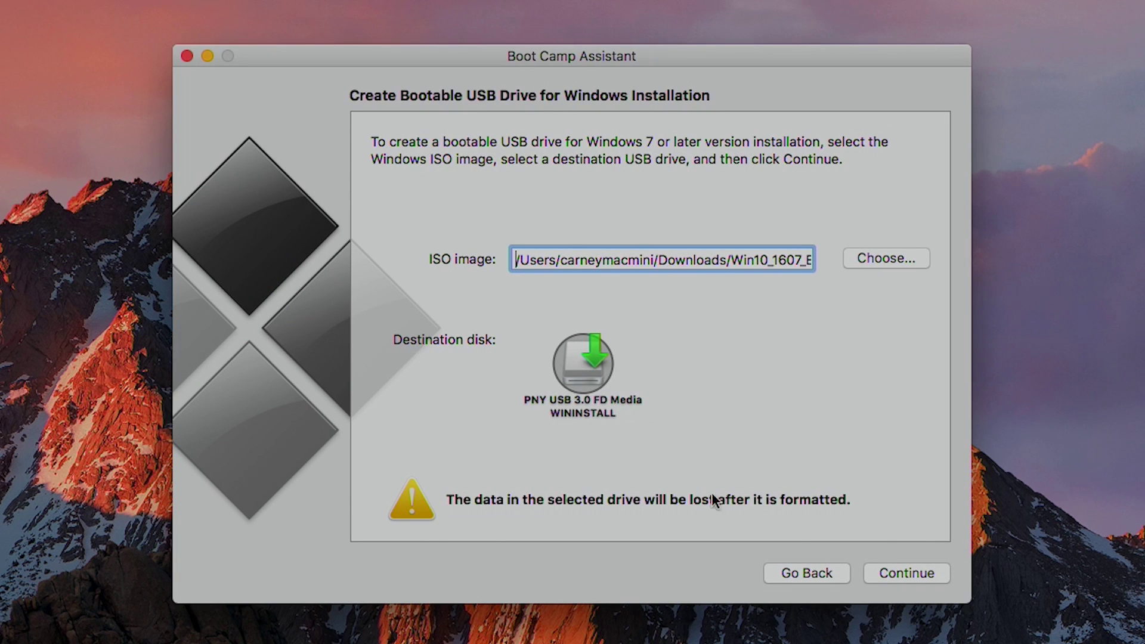
left_click(877, 570)
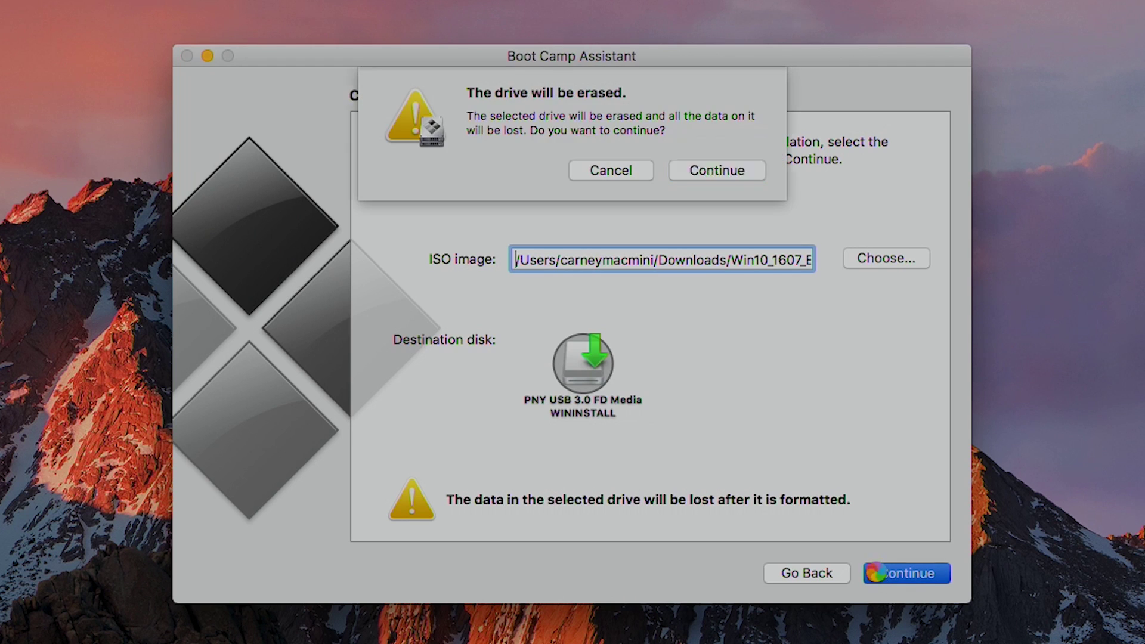
Confirm erasing the WININSTALL USB drive to build the Windows installer
left_click(750, 177)
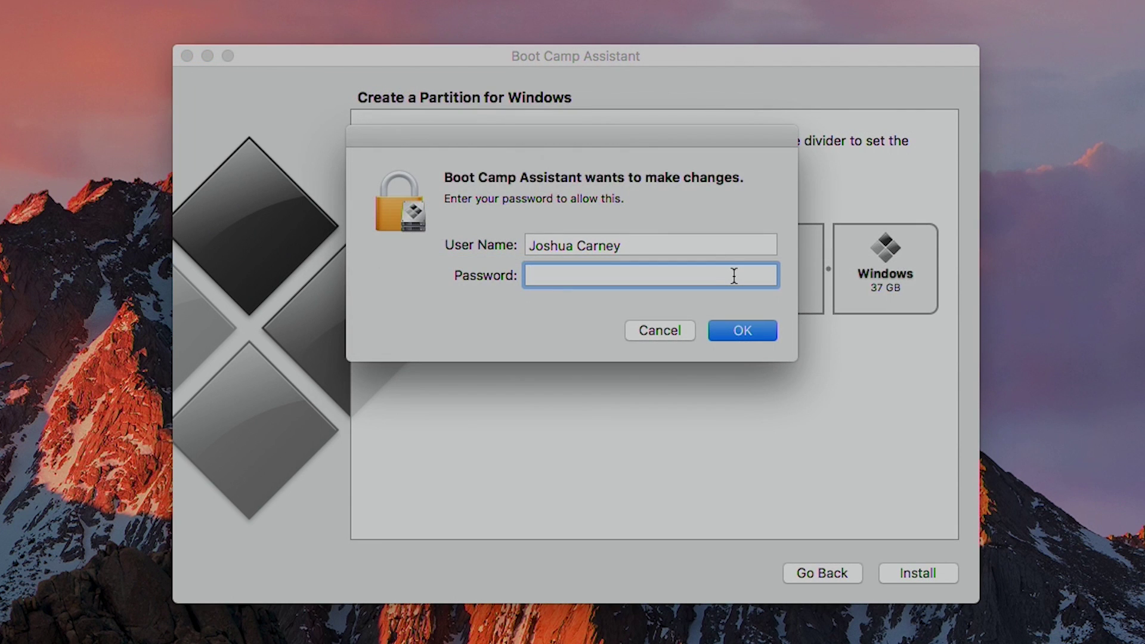
Authorize with the account password, give Windows a 170 GB partition, and install
type("*")
key("Return")
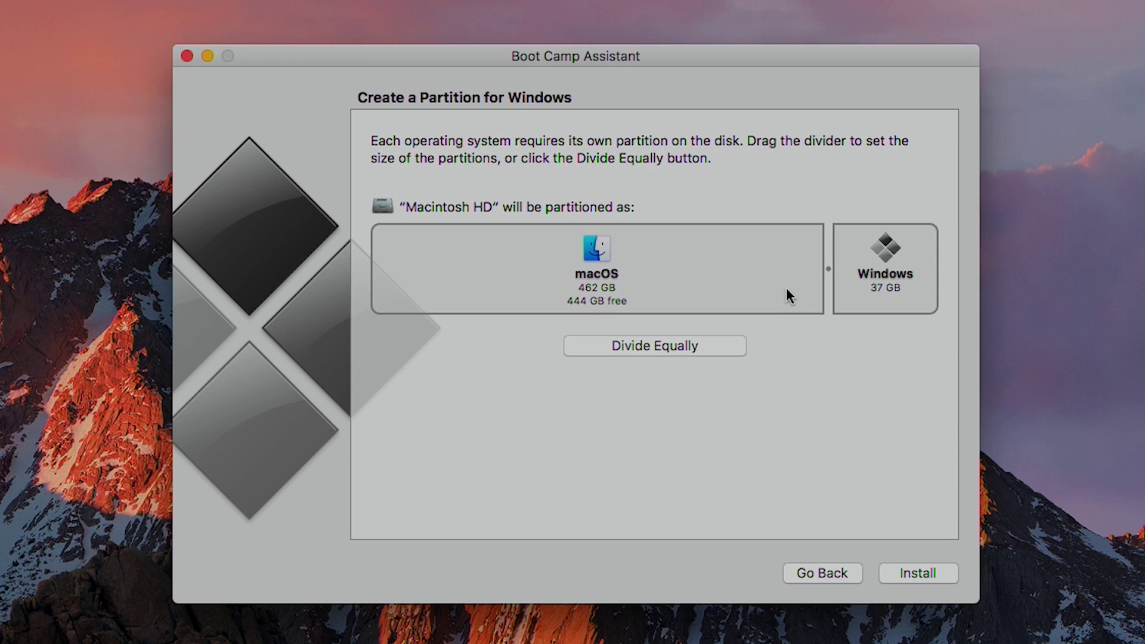
left_click_drag(828, 269, 717, 329)
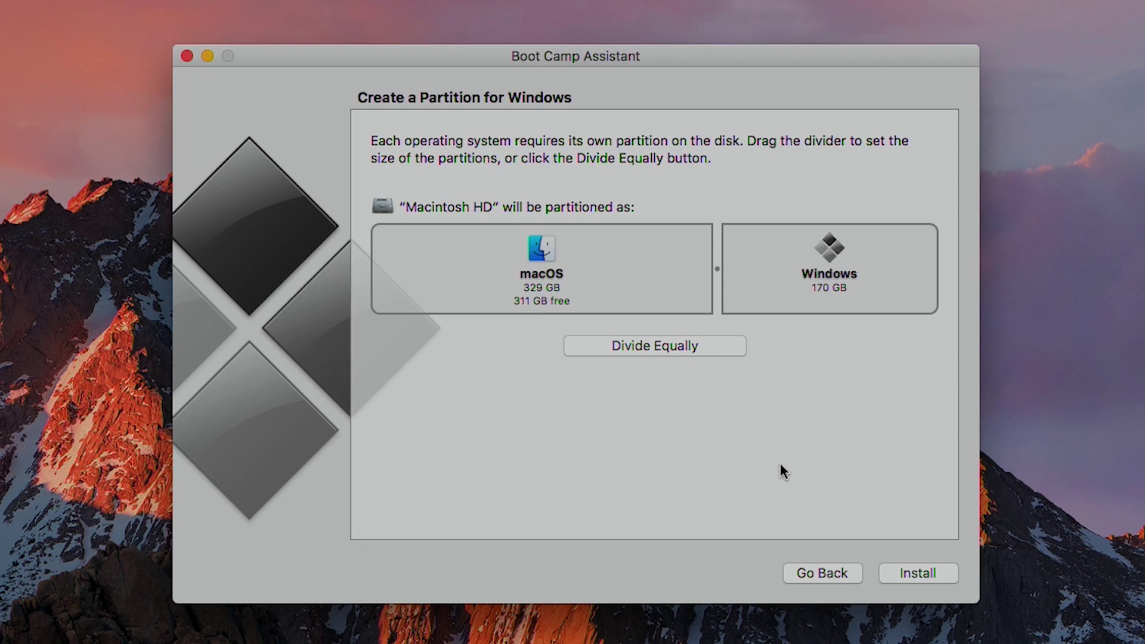
left_click(925, 574)
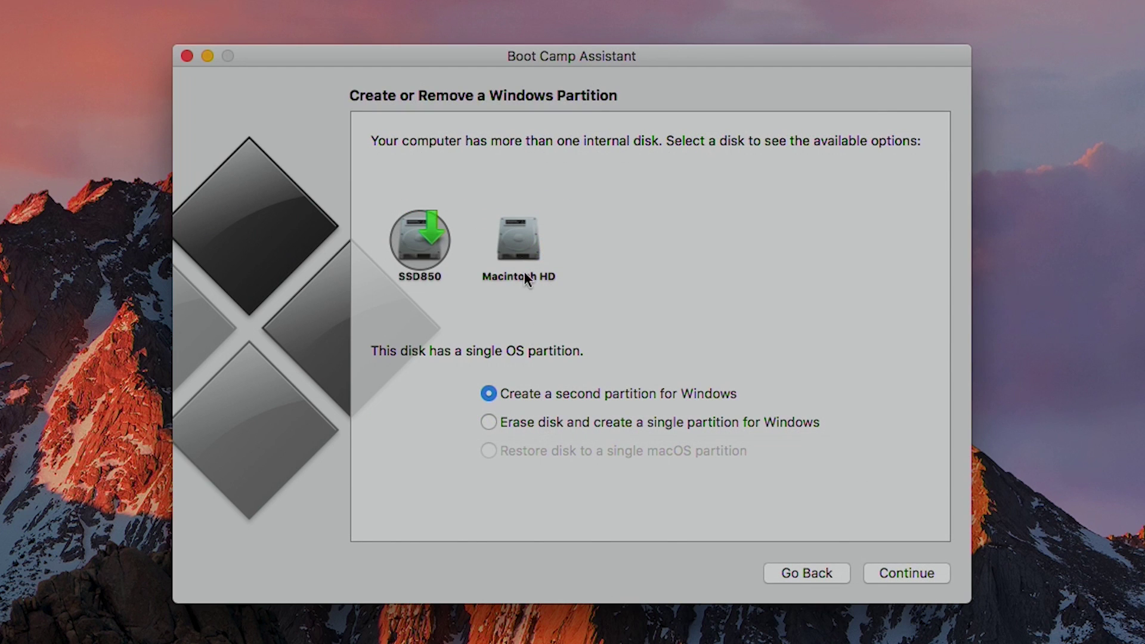
Erase the SSD850 disk into a single Windows partition and authorize with the password
left_click(531, 243)
left_click(444, 245)
left_click(578, 424)
left_click(879, 568)
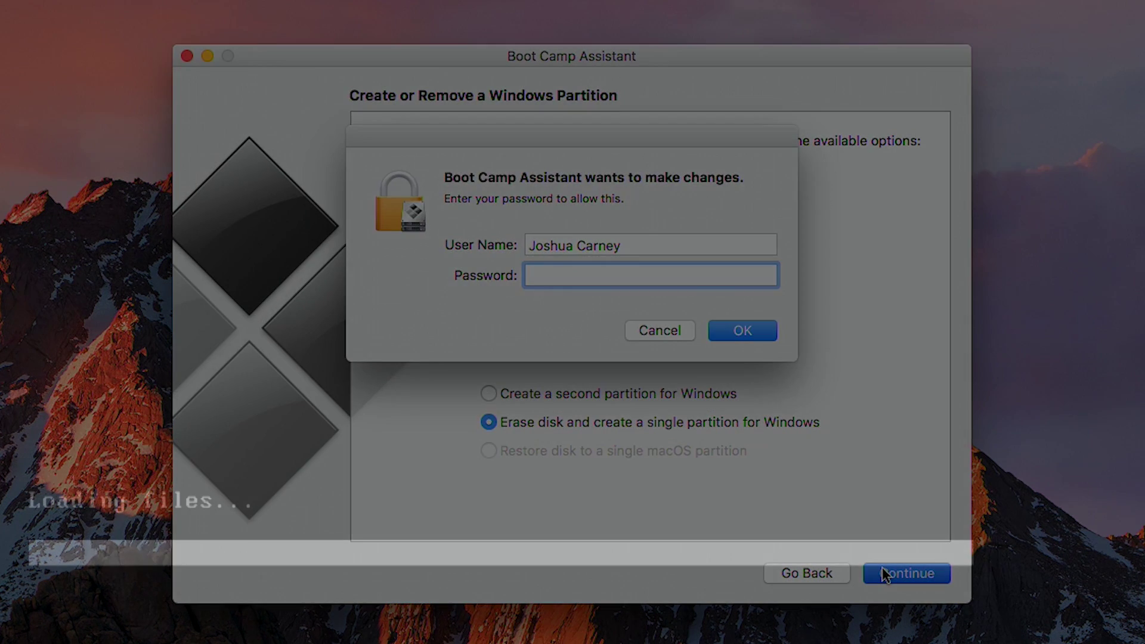
type("a")
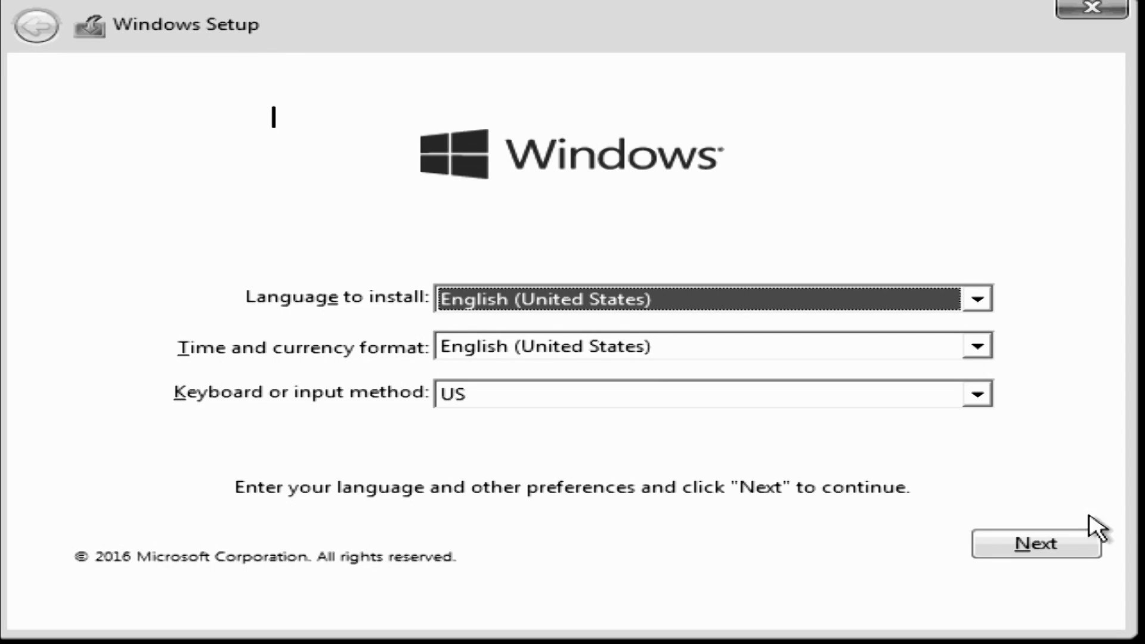
Accept English (United States) formats and US keyboard in Windows Setup
left_click(1023, 552)
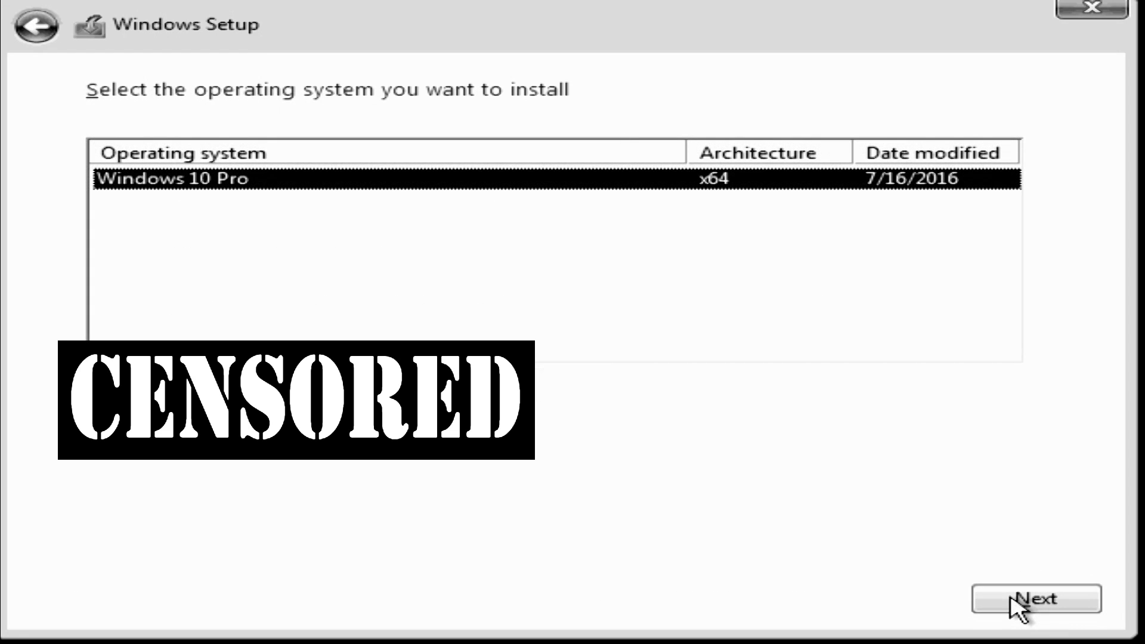
Submit the product key, choose Windows 10 Pro x64, and accept the Microsoft license terms
left_click(1016, 604)
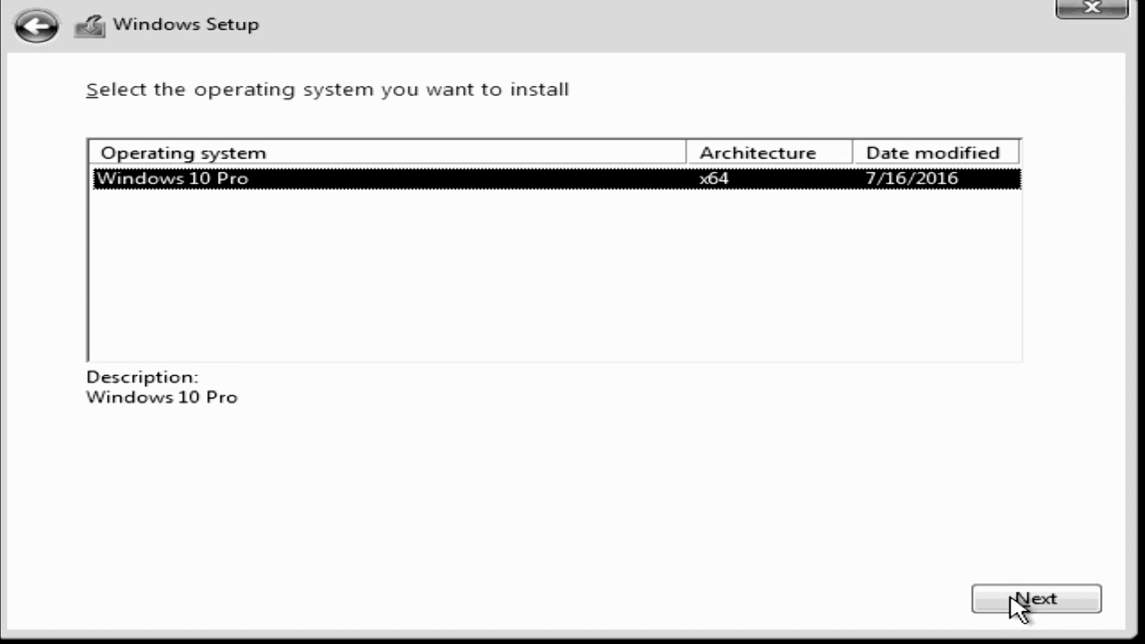
left_click(1011, 598)
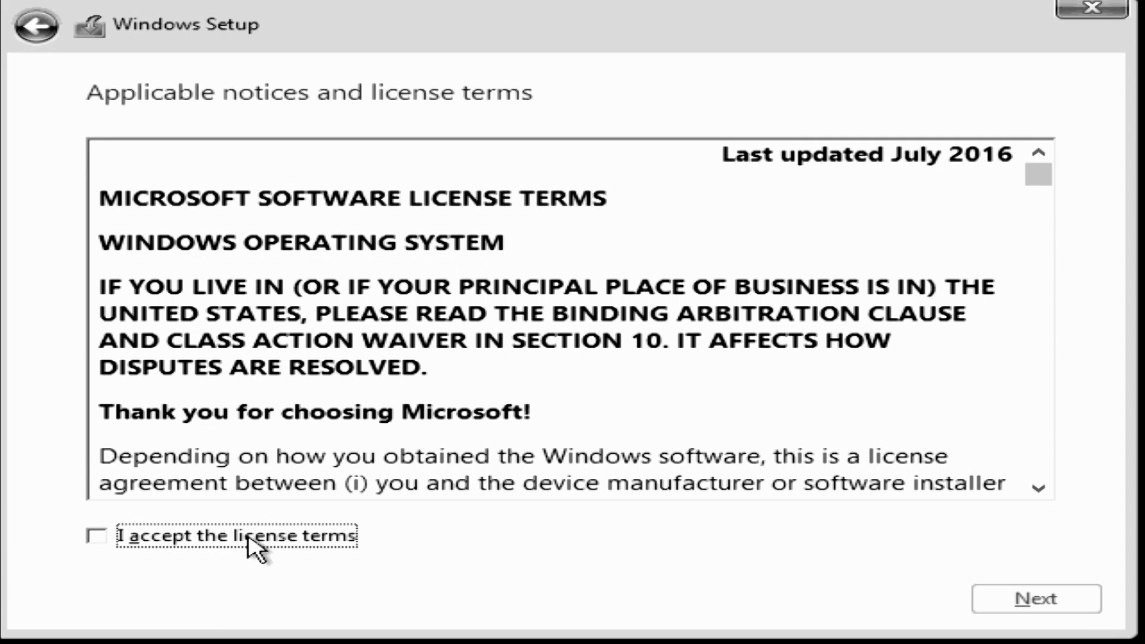
left_click(248, 537)
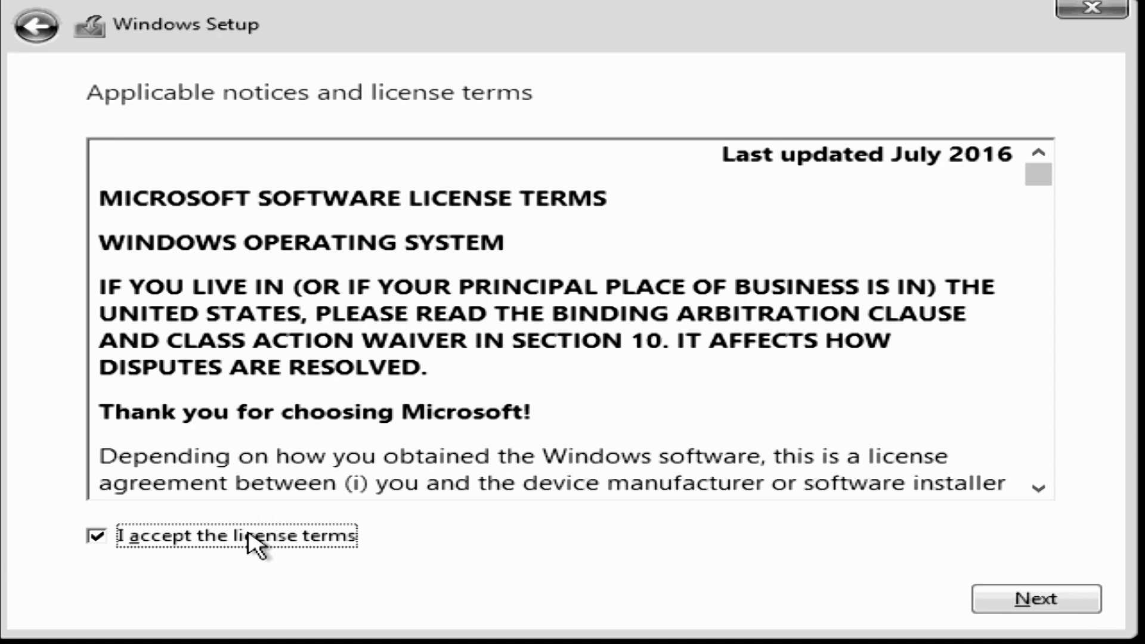
Format Drive 0 Partition 2 (BOOTCAMP) to clear the NTFS error and install Windows there
left_click(1031, 602)
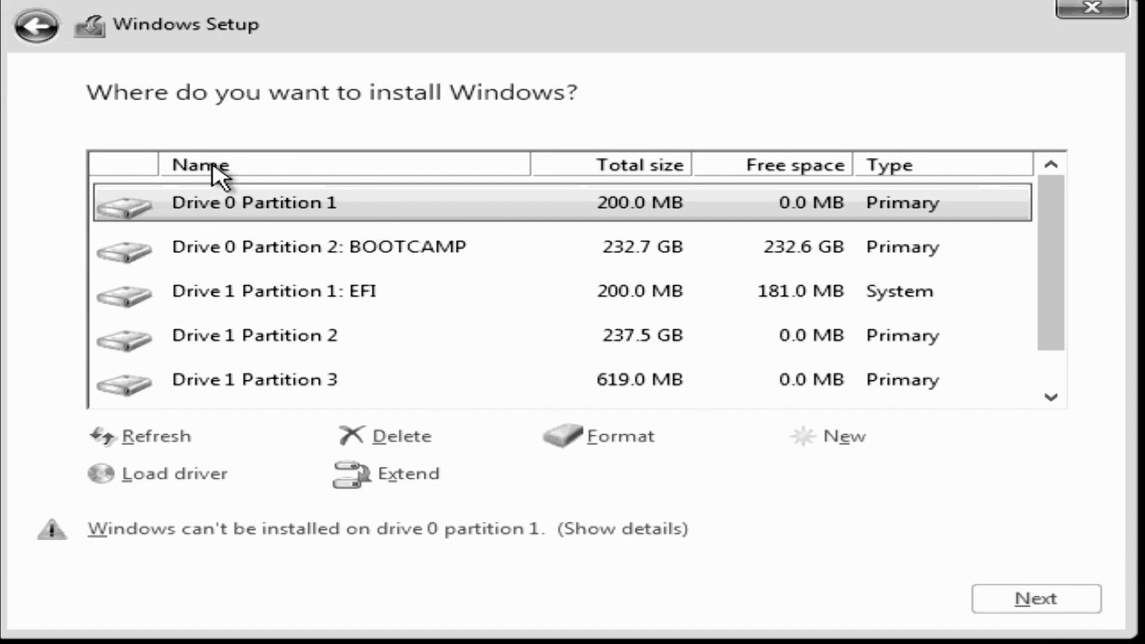
left_click(436, 249)
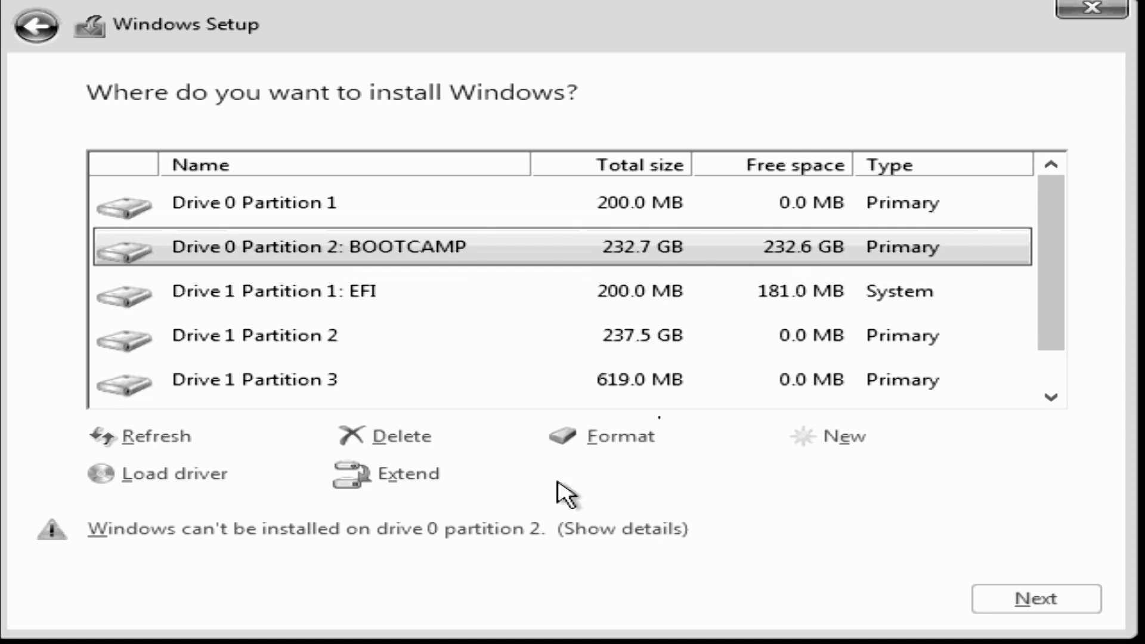
left_click(449, 534)
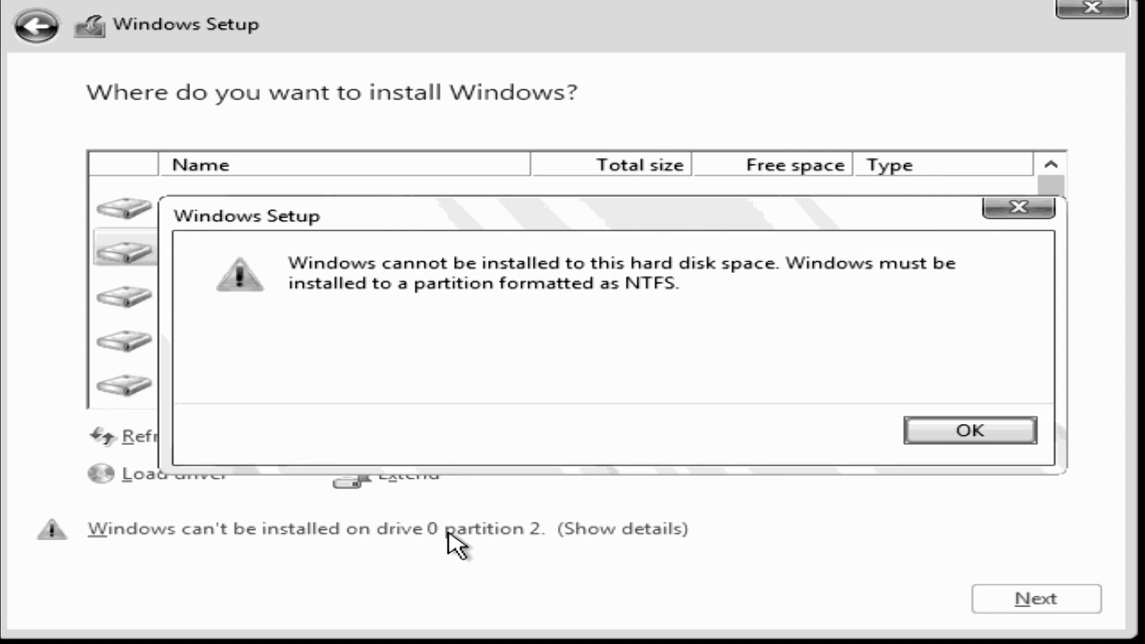
left_click(1003, 427)
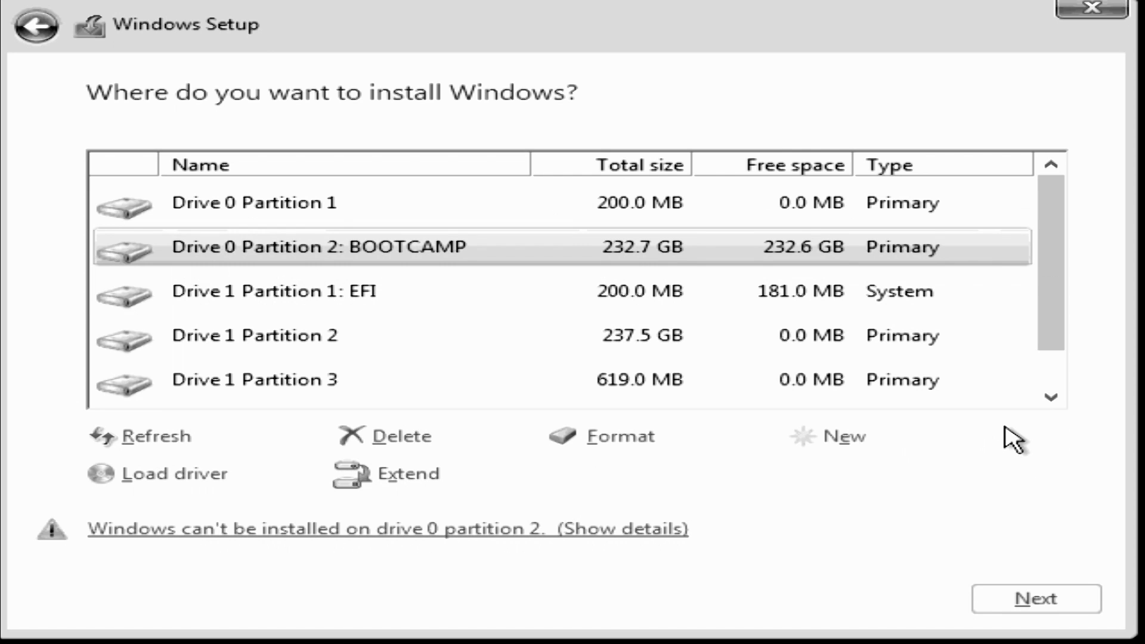
left_click(647, 441)
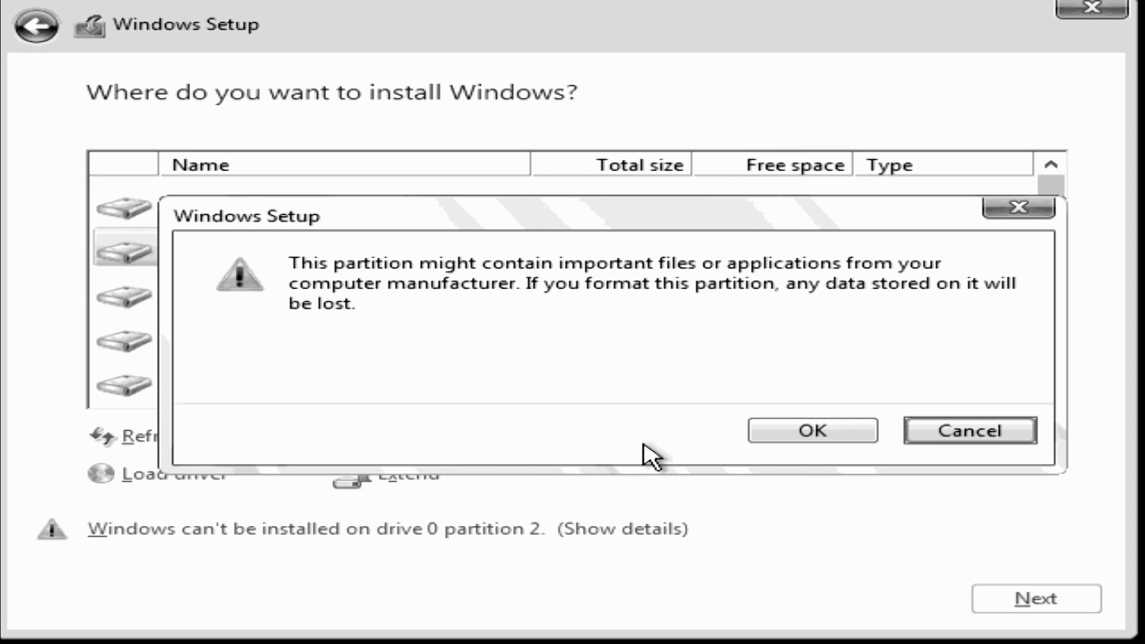
left_click(831, 432)
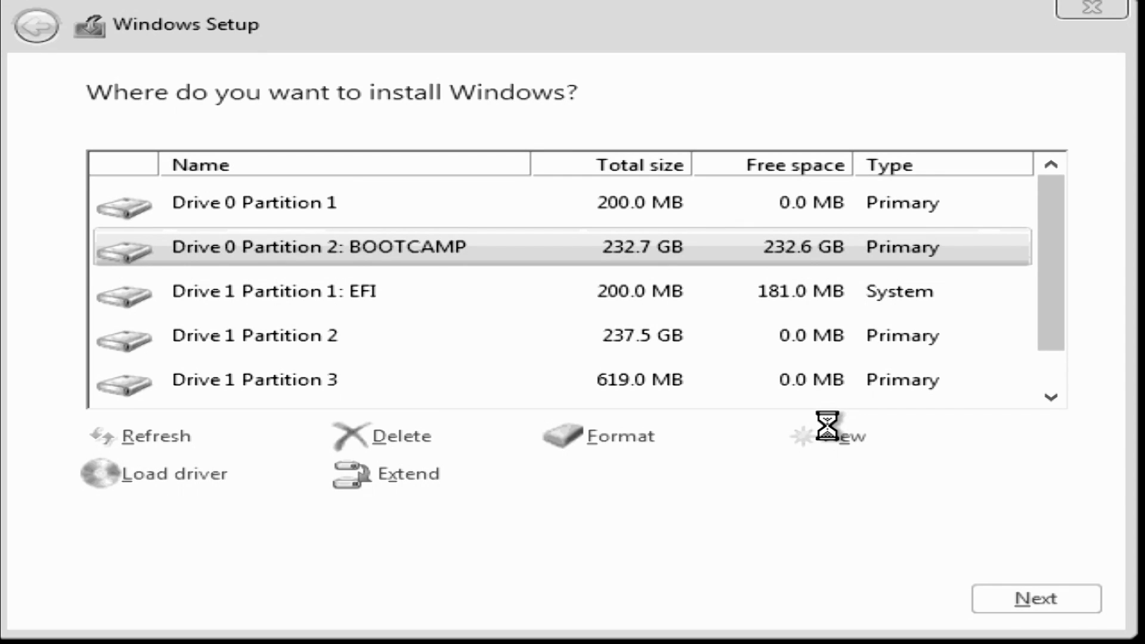
left_click(1041, 596)
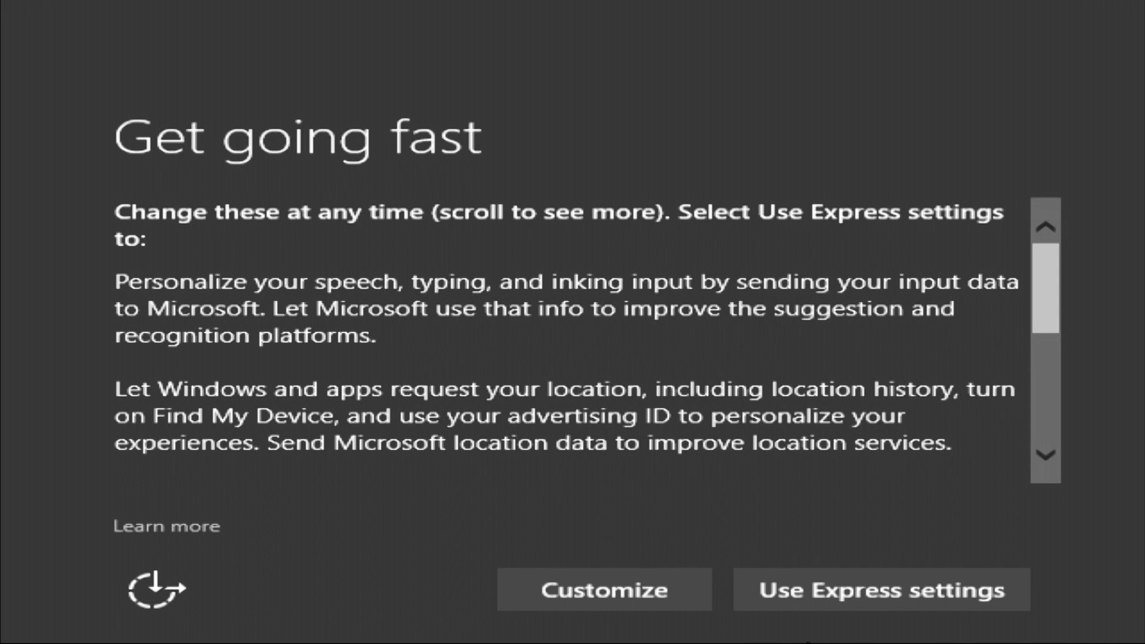
Use Express settings, sign in with the Microsoft account, create and confirm a PIN, skip OneDrive
left_click(831, 603)
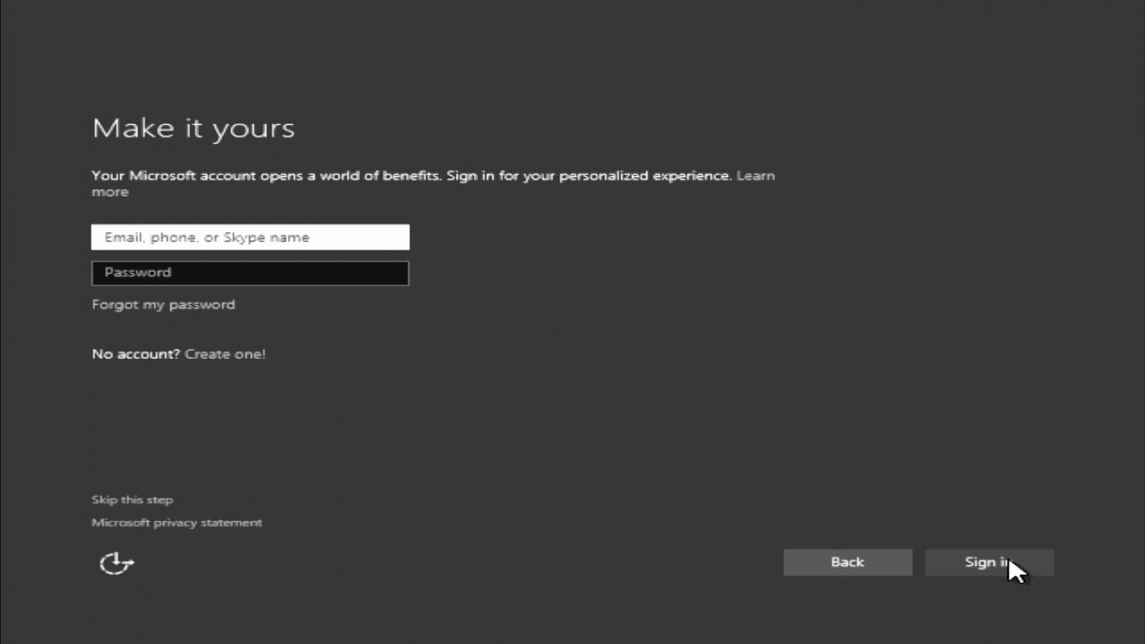
type("admin")
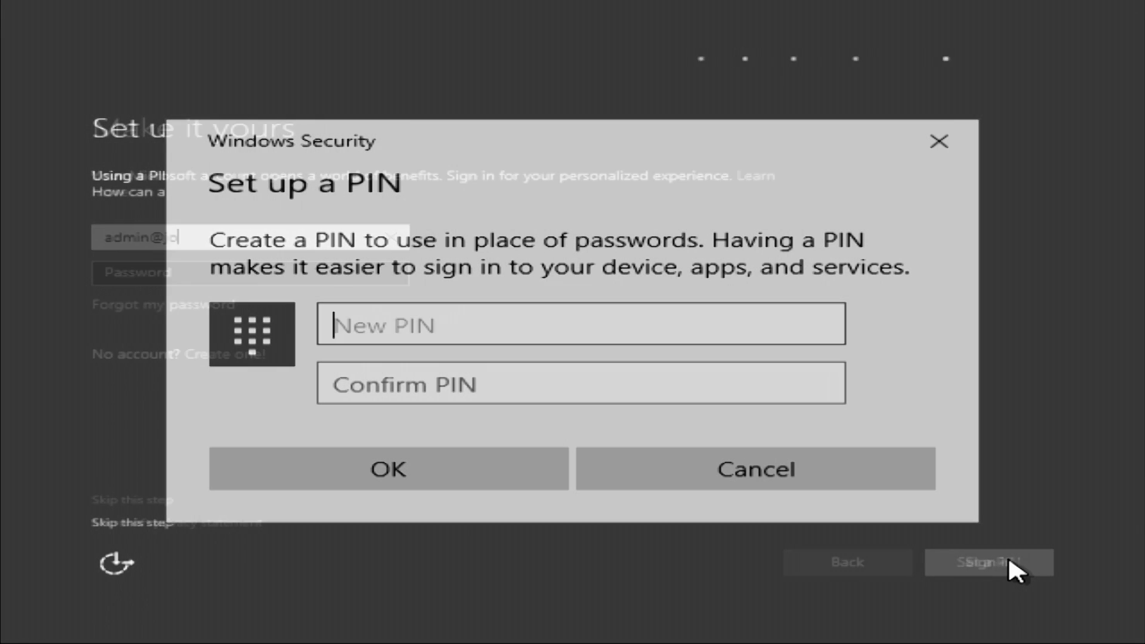
type("1234")
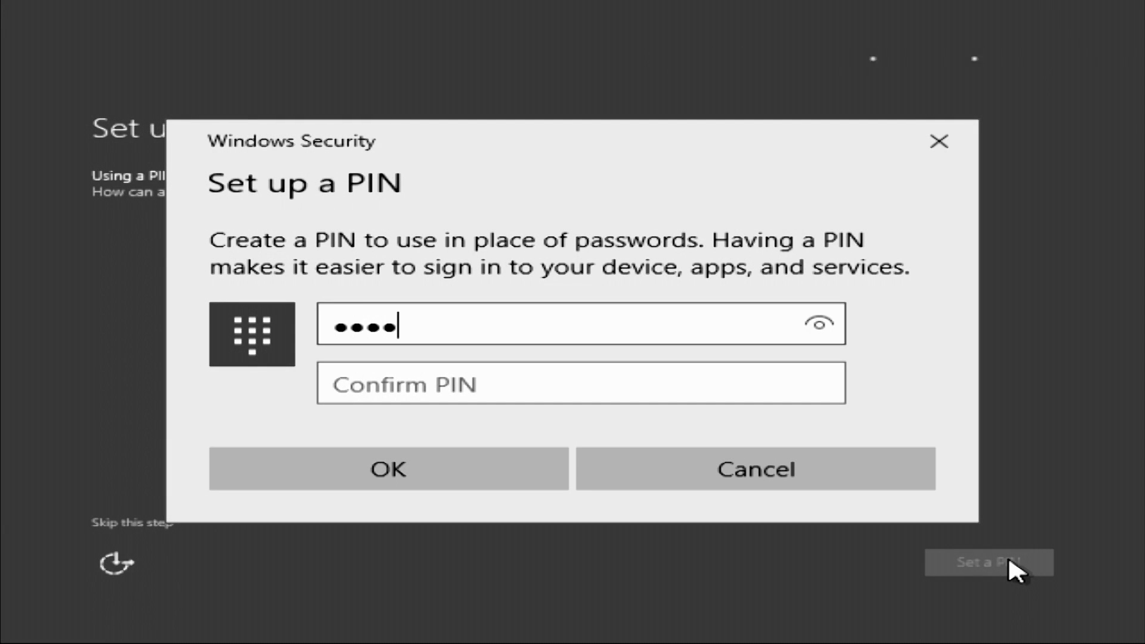
key("Tab")
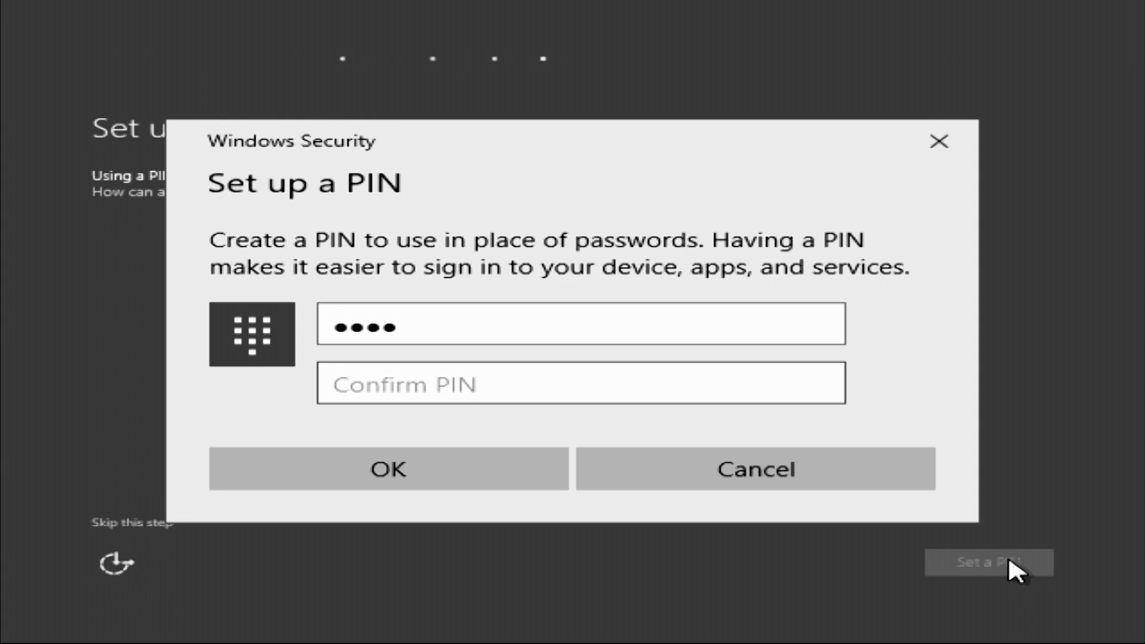
type("1234")
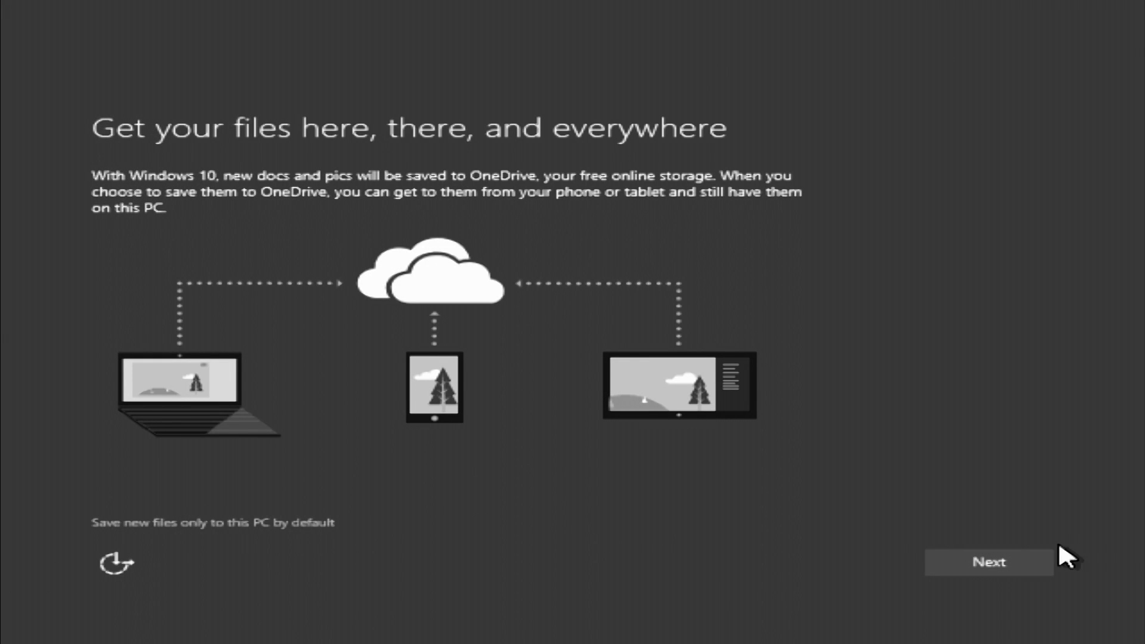
left_click(1007, 560)
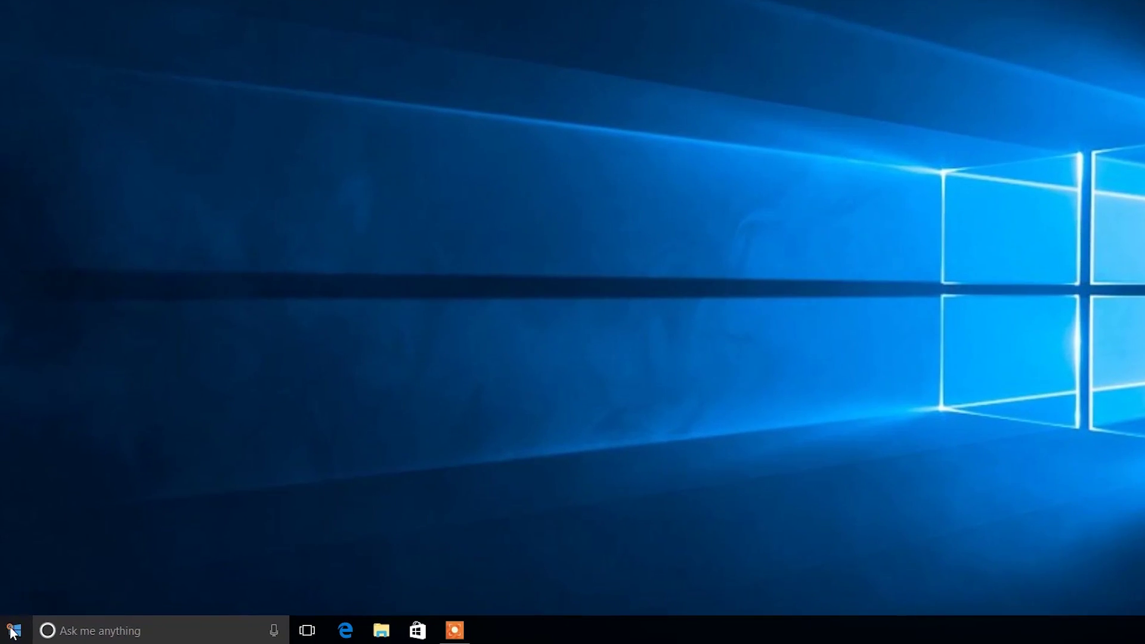
Run Boot Camp setup from WININSTALL (D:)\BootCamp, accept its license, and install the drivers
right_click(14, 631)
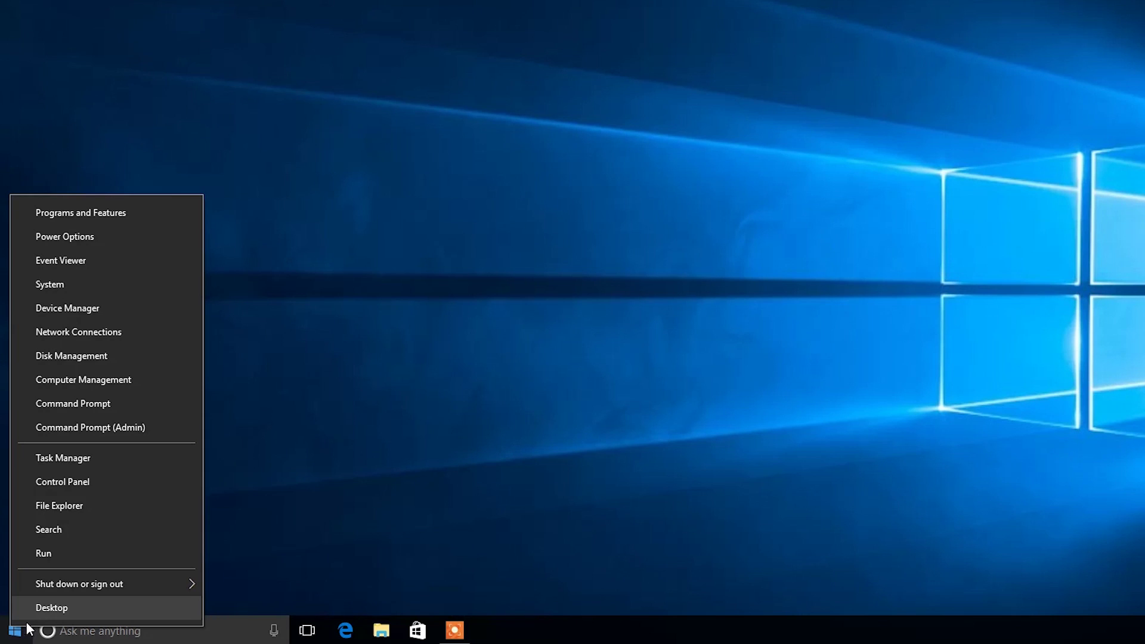
left_click(67, 505)
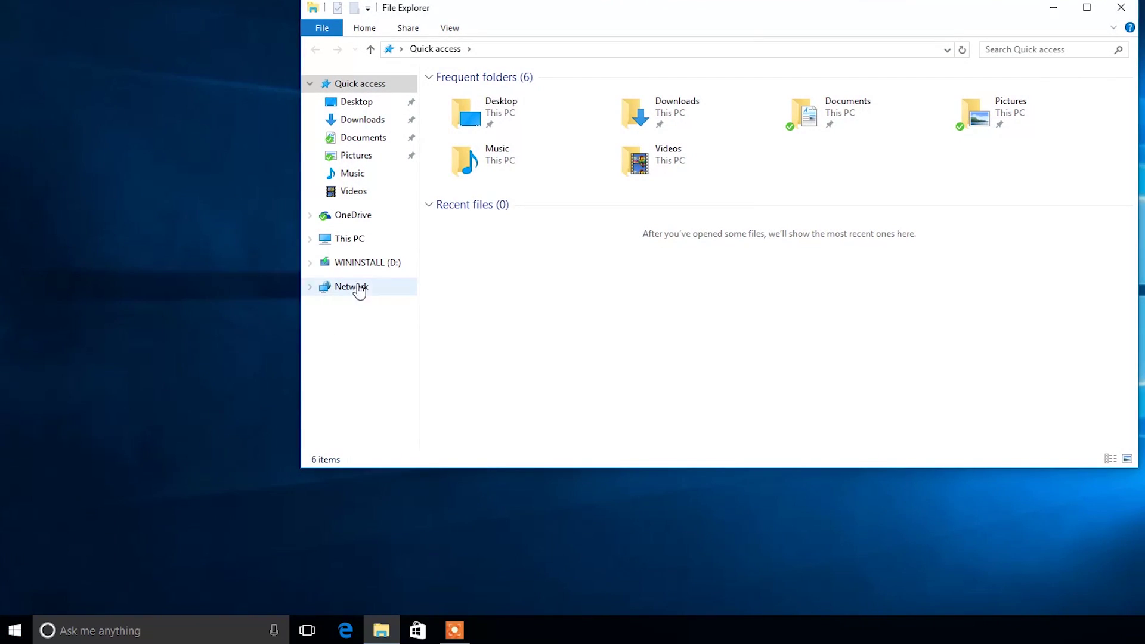
left_click(373, 265)
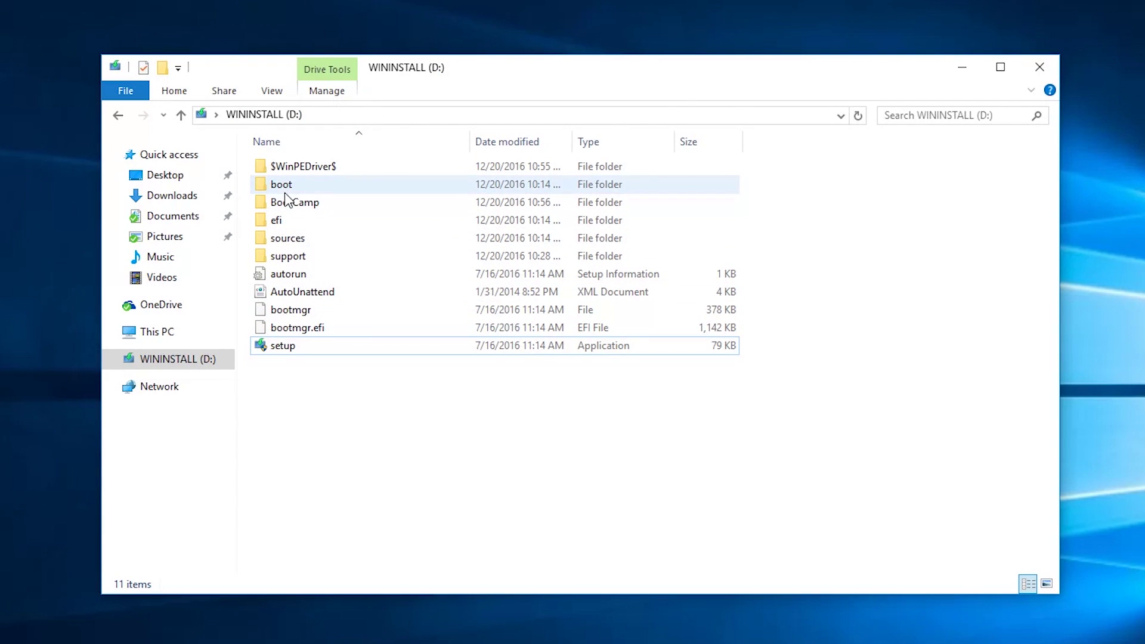
double_click(289, 204)
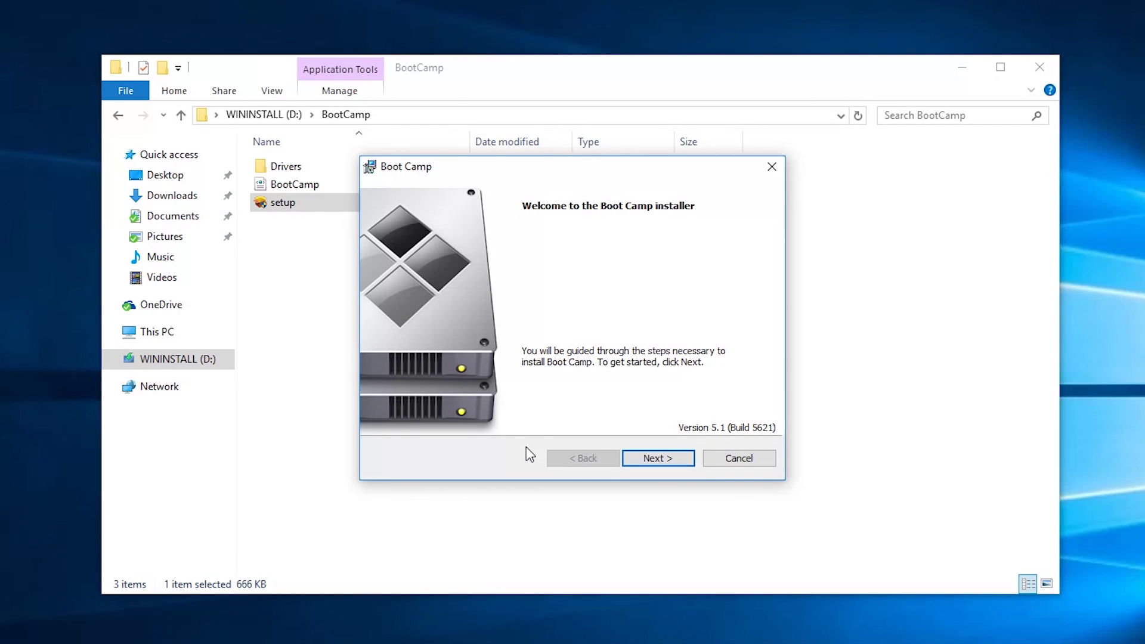
left_click(668, 461)
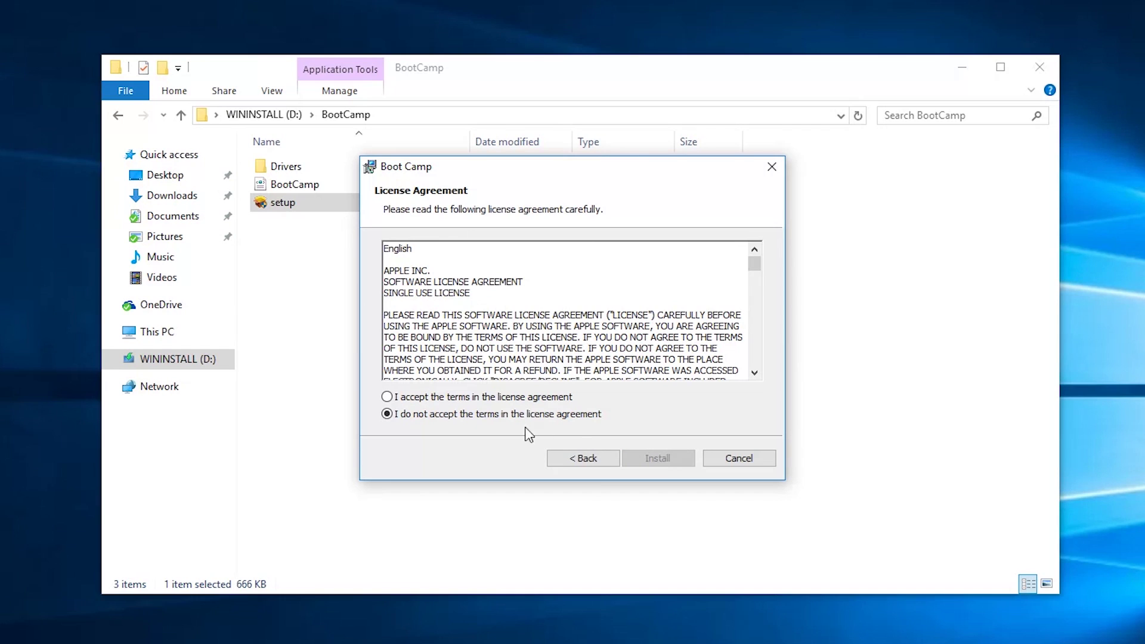
left_click(510, 396)
left_click(666, 456)
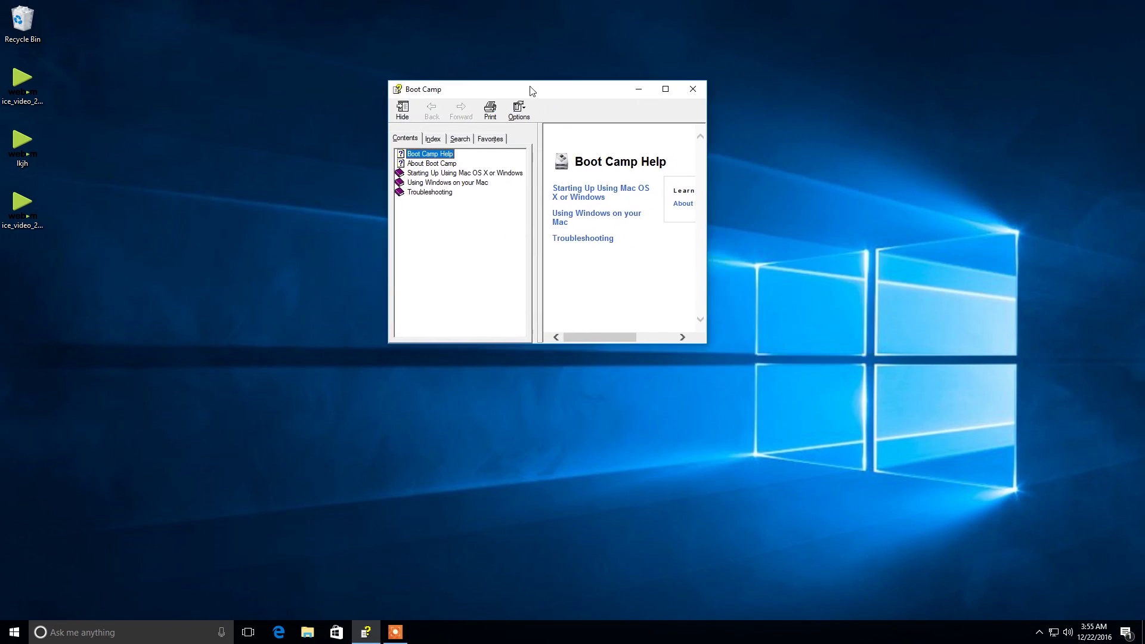
Widen the Boot Camp Help window and use the Boot Camp tray menu to restart in OS X
left_click_drag(695, 348, 843, 347)
left_click_drag(843, 347, 862, 346)
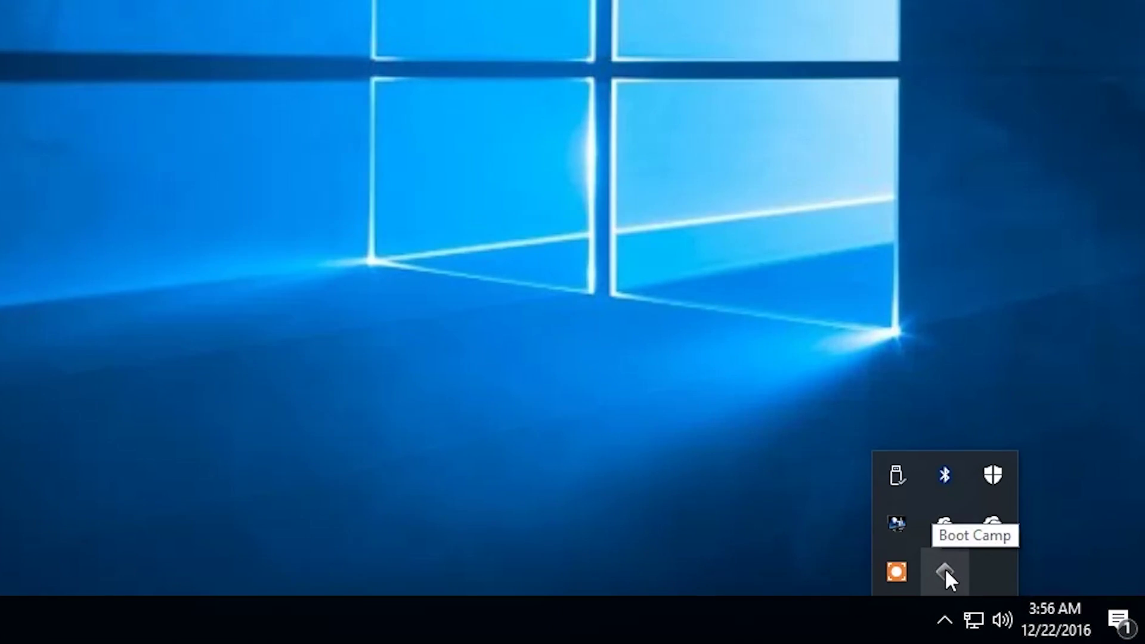
right_click(946, 571)
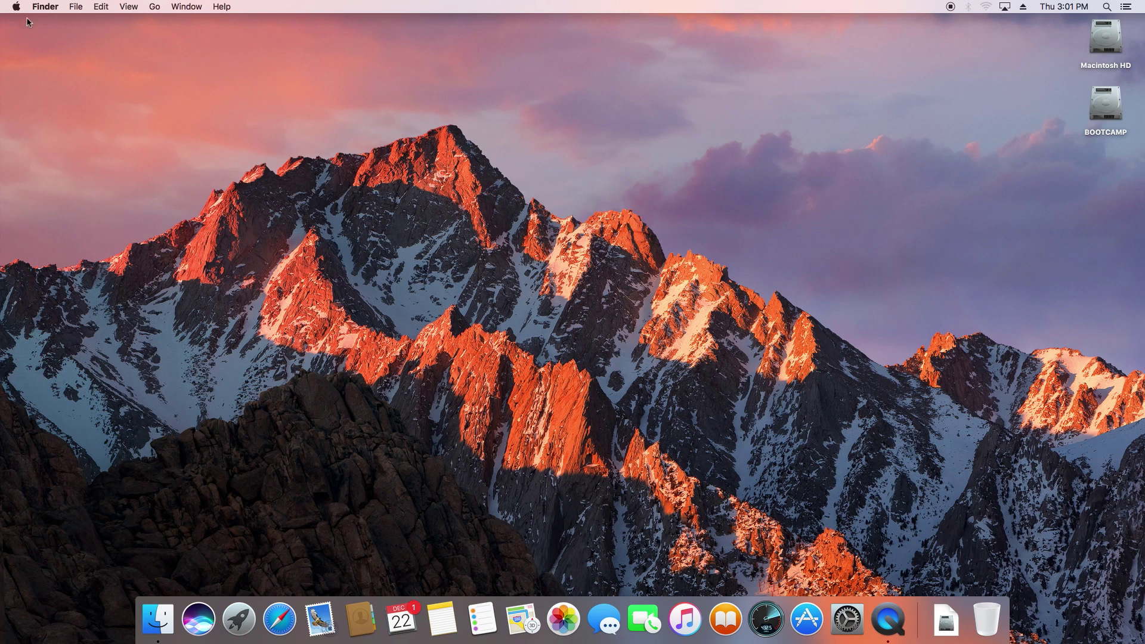
Open Startup Disk in System Preferences, unlock it with the account password, and select BOOTCAMP Windows
left_click(16, 7)
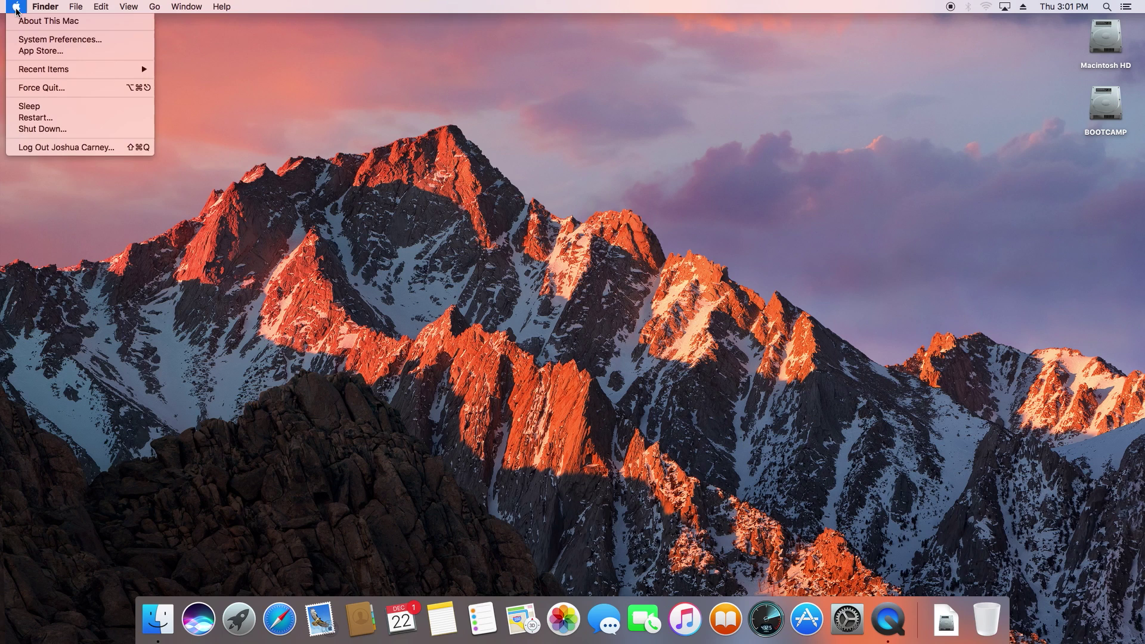
left_click(37, 39)
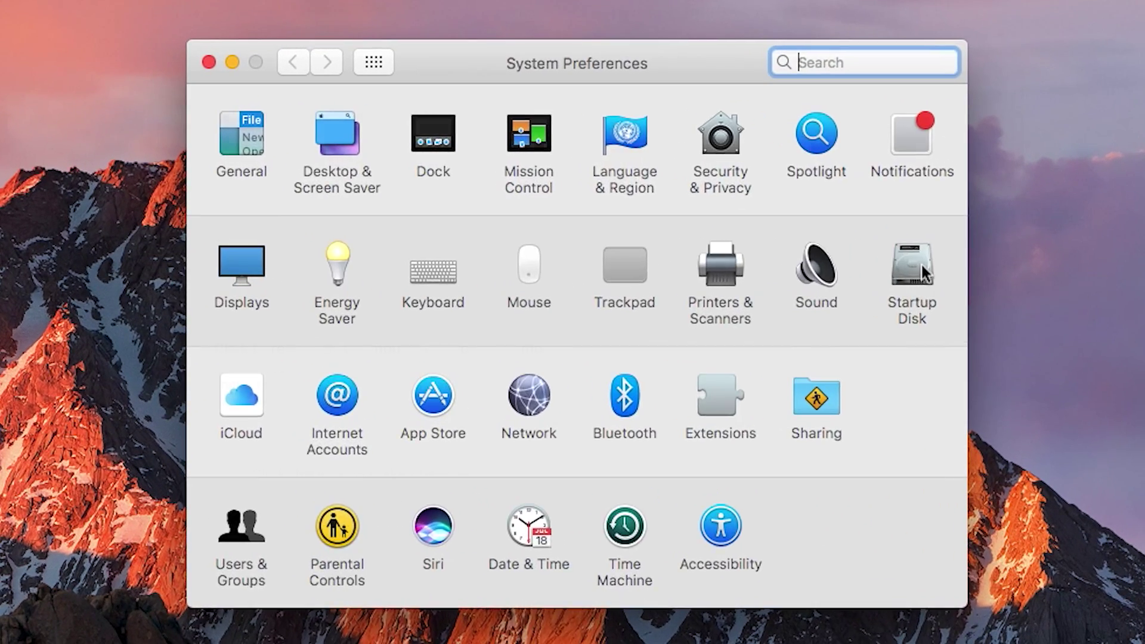
left_click(922, 266)
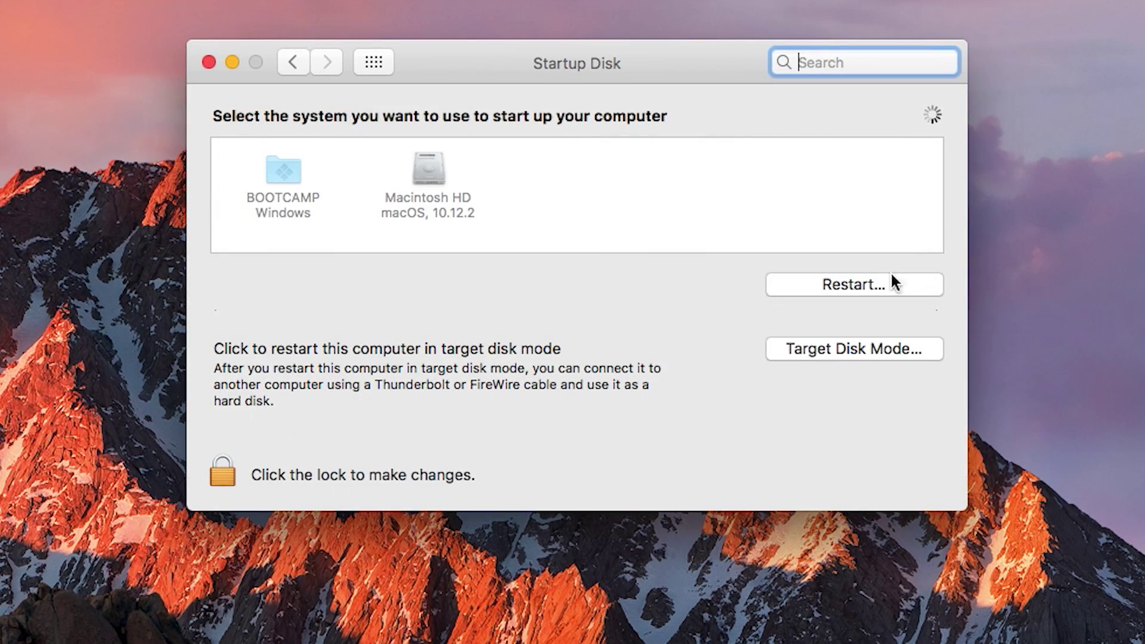
left_click(222, 474)
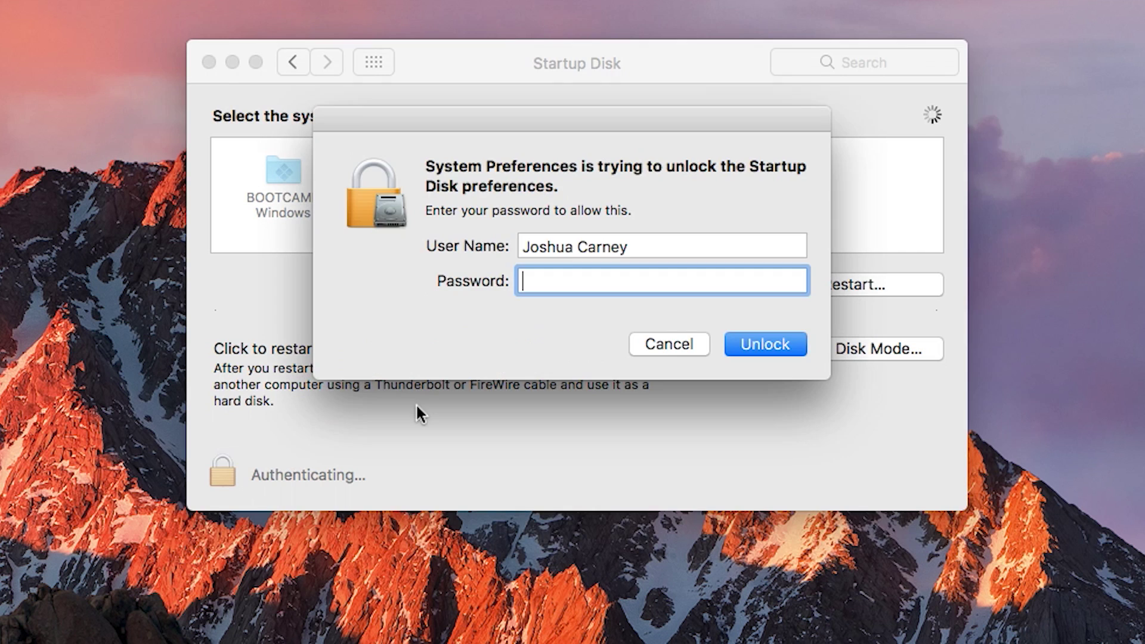
type("•")
key("Return")
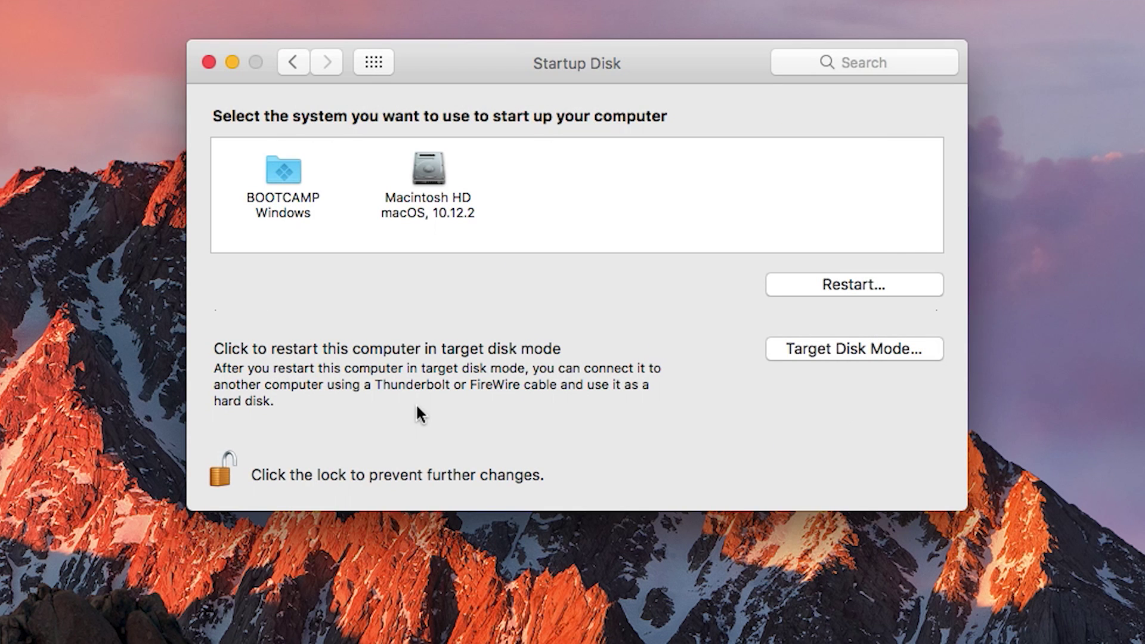
left_click(291, 173)
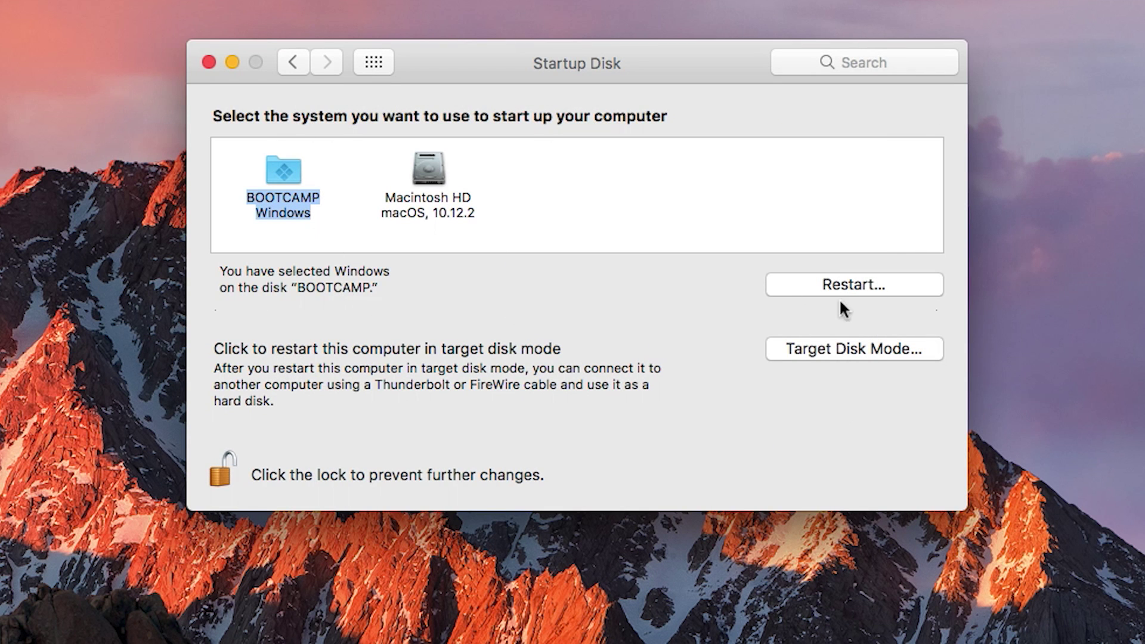